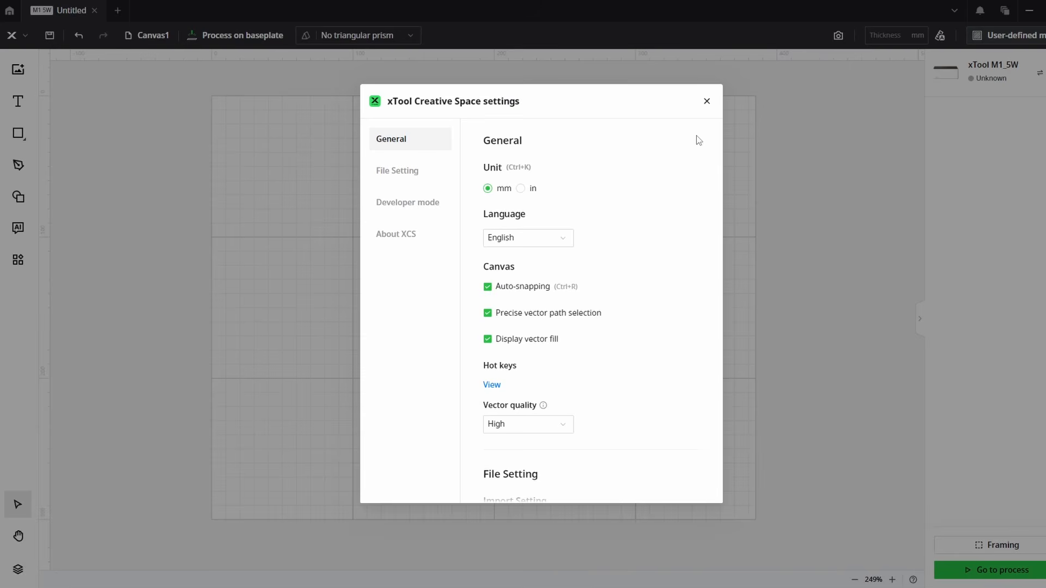
Close the application settings and place a new text object near the middle of the empty canvas
click(706, 103)
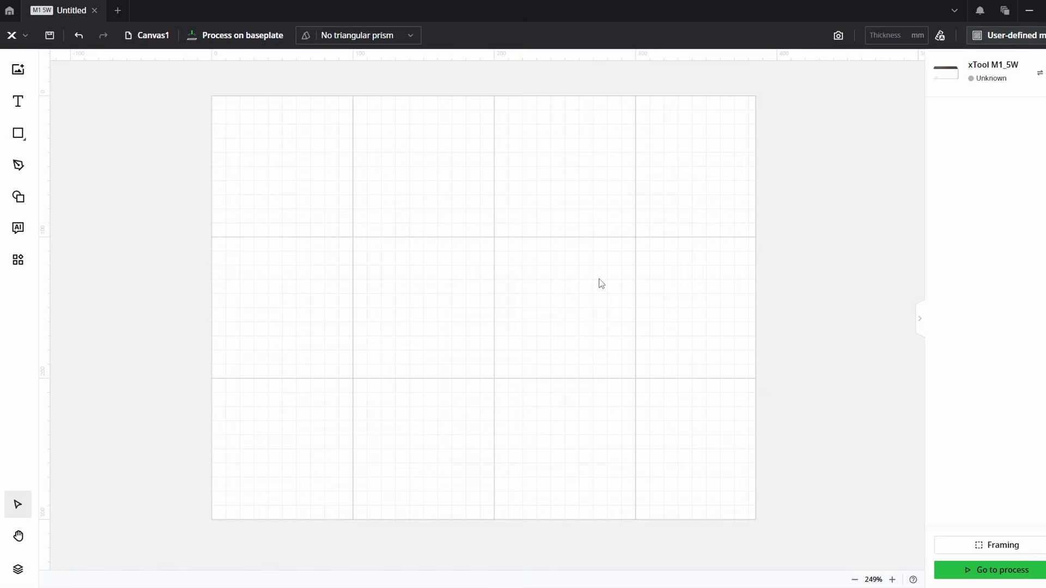
click(18, 102)
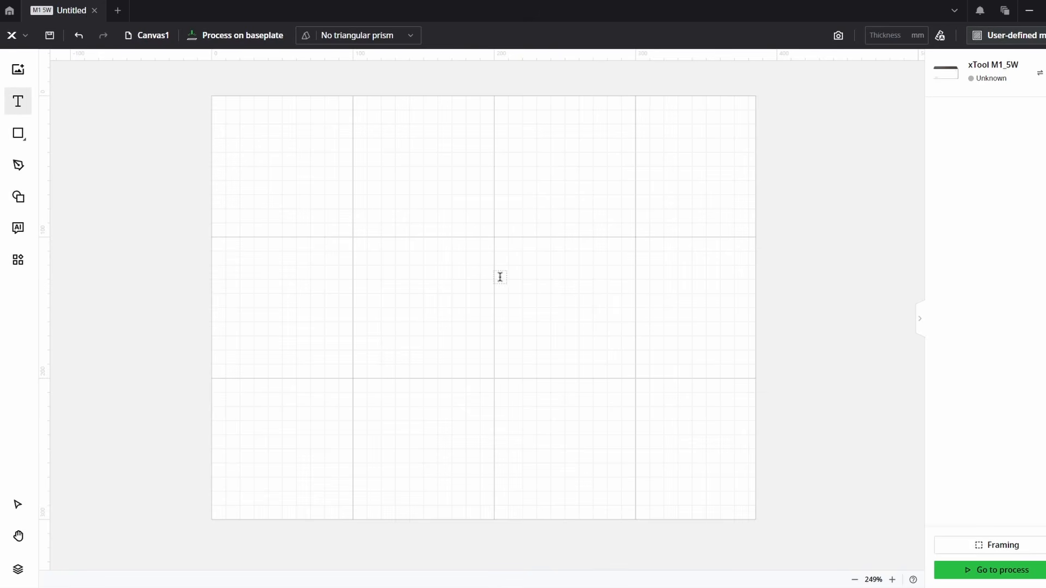
click(509, 286)
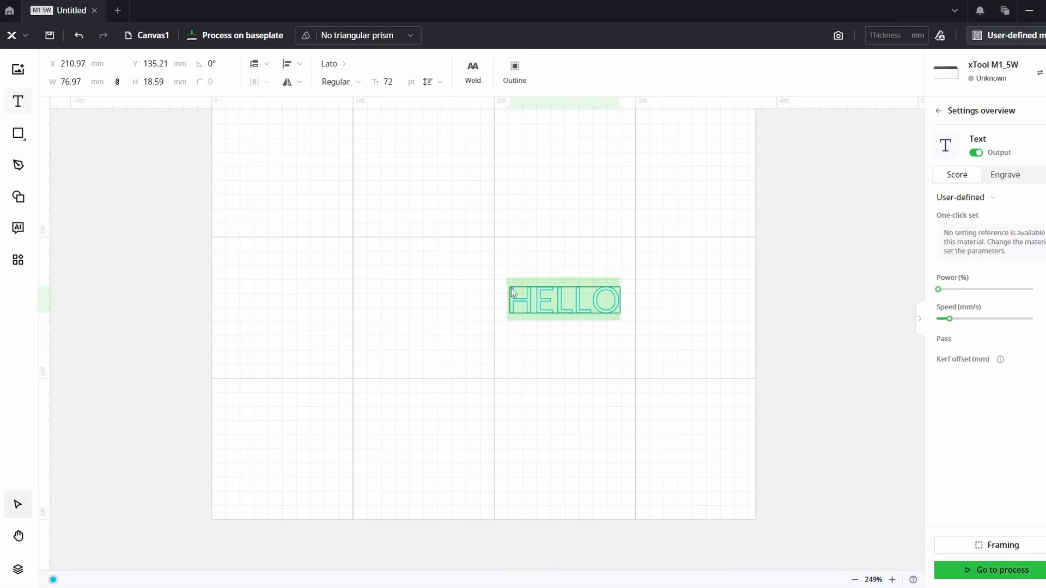
Replace the HELLO placeholder with the first name in mixed case and move the text to about X 216 mm, Y 129 mm
double_click(591, 304)
scroll(590, 303, up, 6)
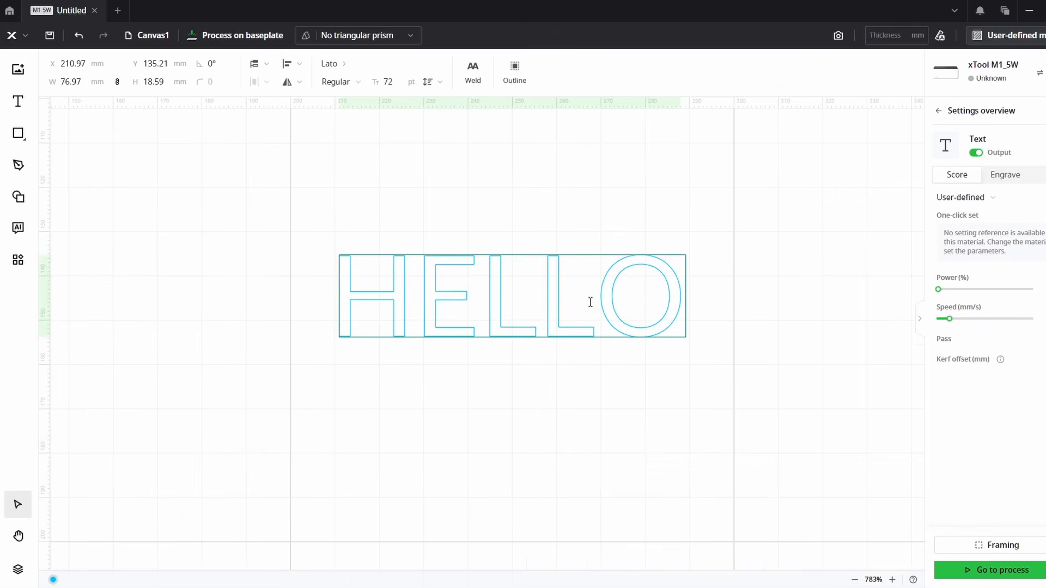
key(Delete)
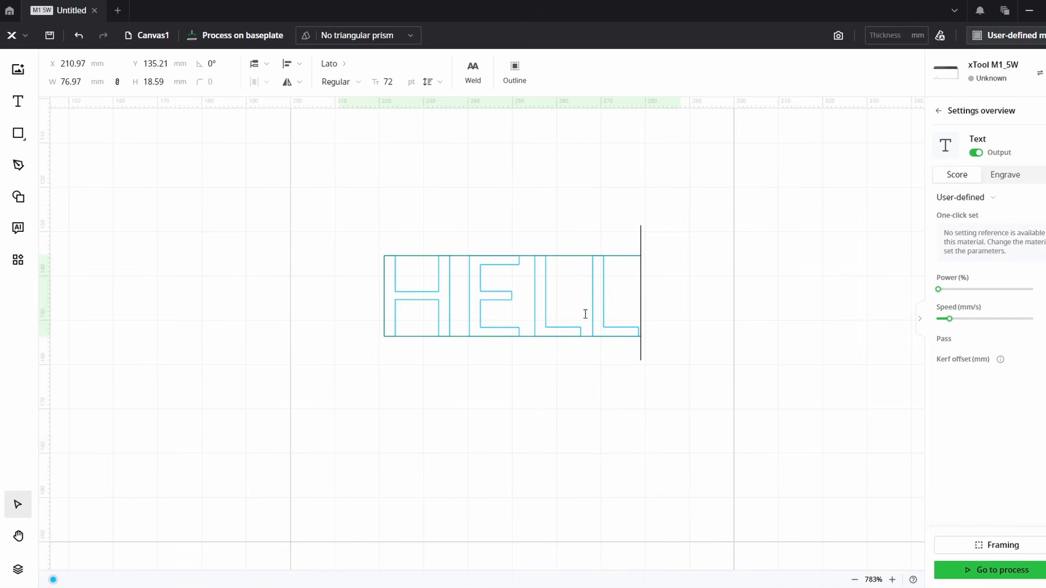
key(BackSpace)
key(BackSpace)
key(BackSpace)
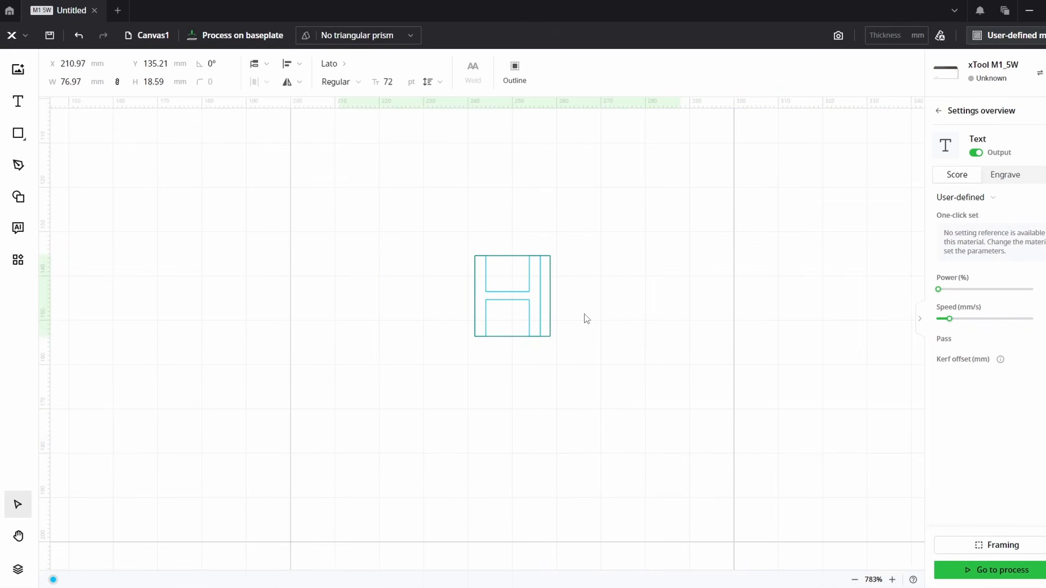
text(ollie)
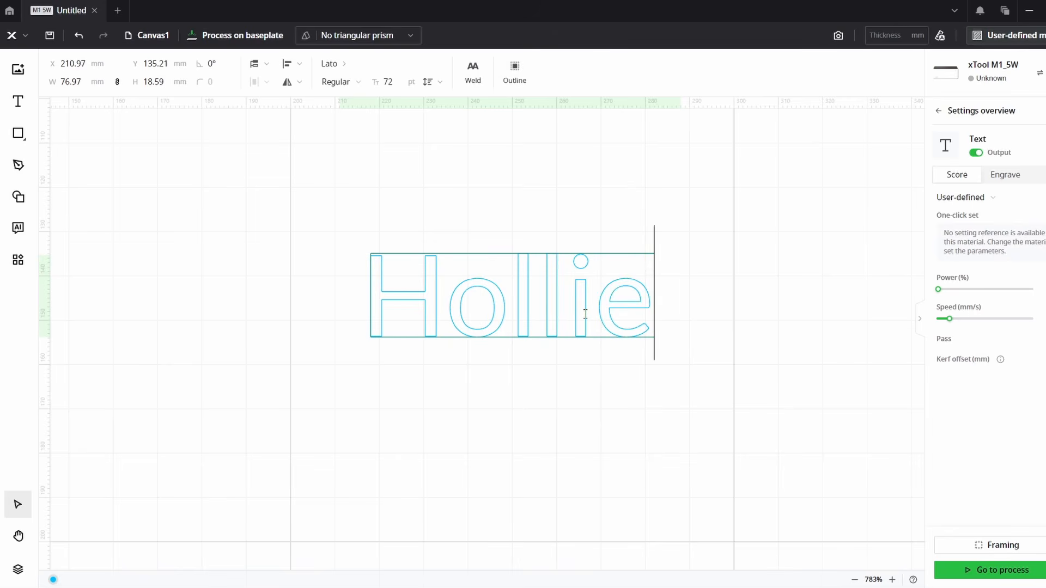
click(717, 303)
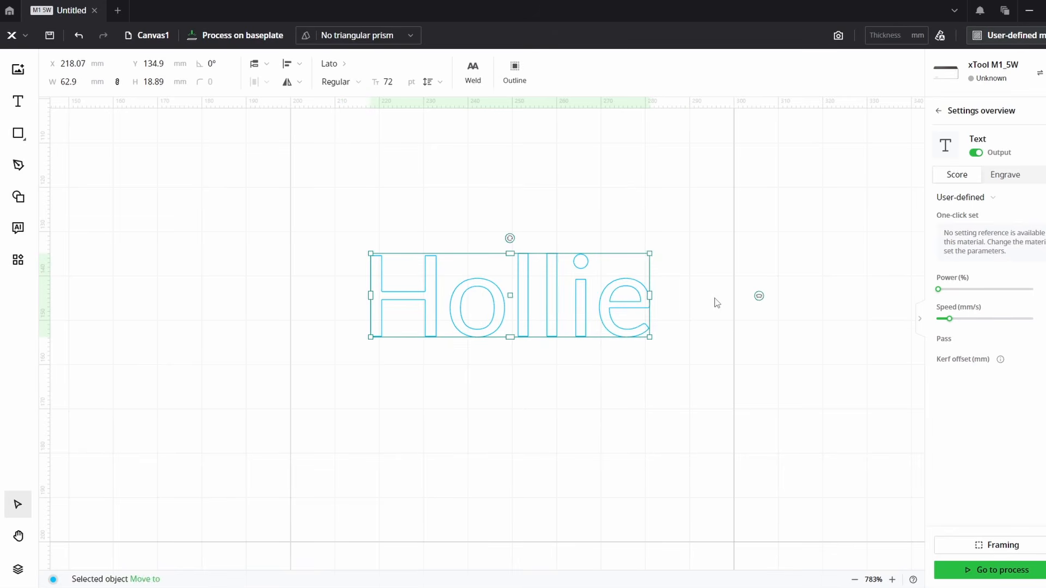
drag(616, 308, 602, 284)
click(565, 358)
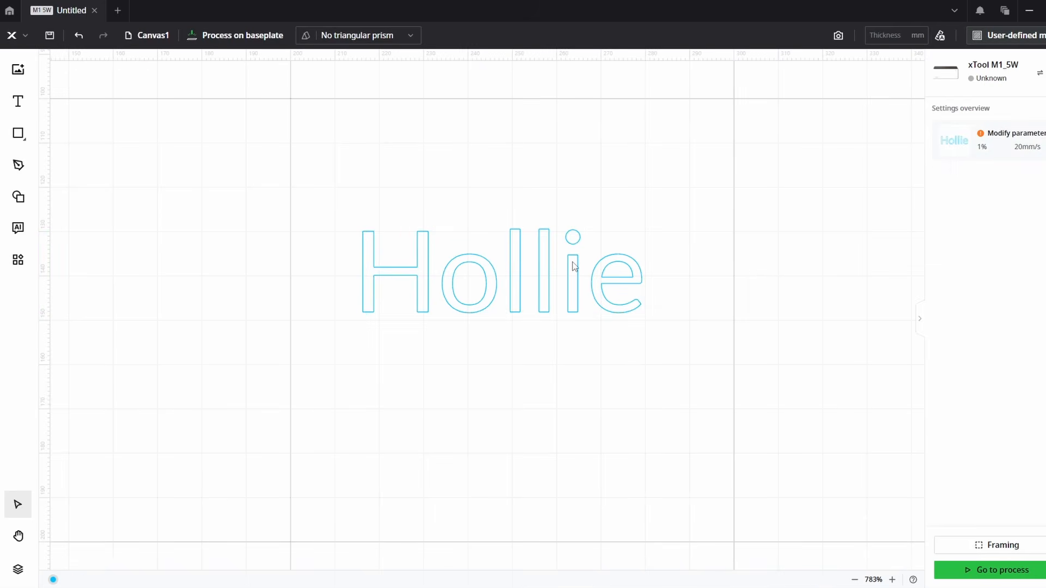
Find the Pacifico font by searching for "pac" and apply it to the name text
click(610, 278)
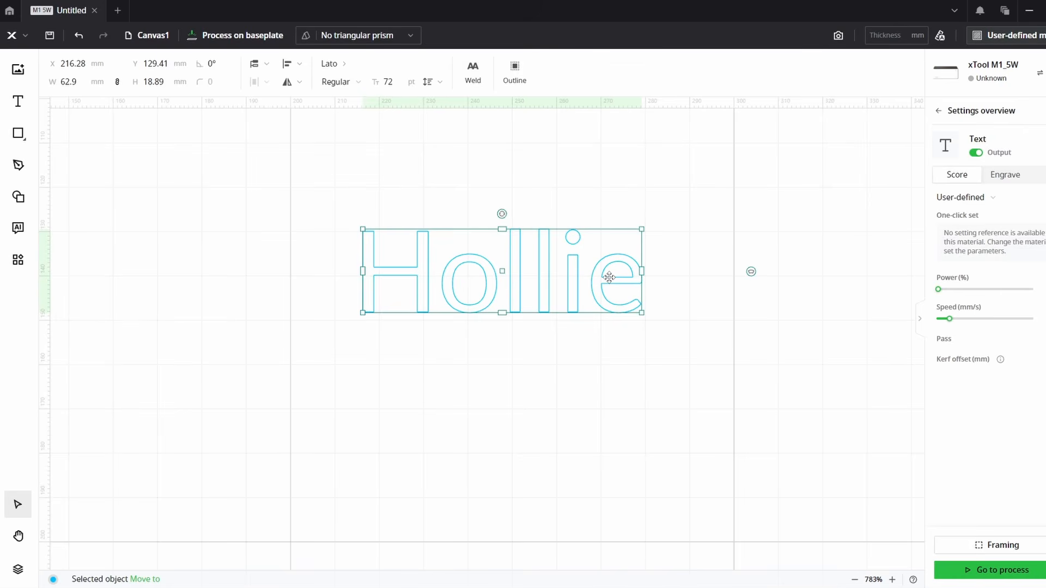
click(345, 65)
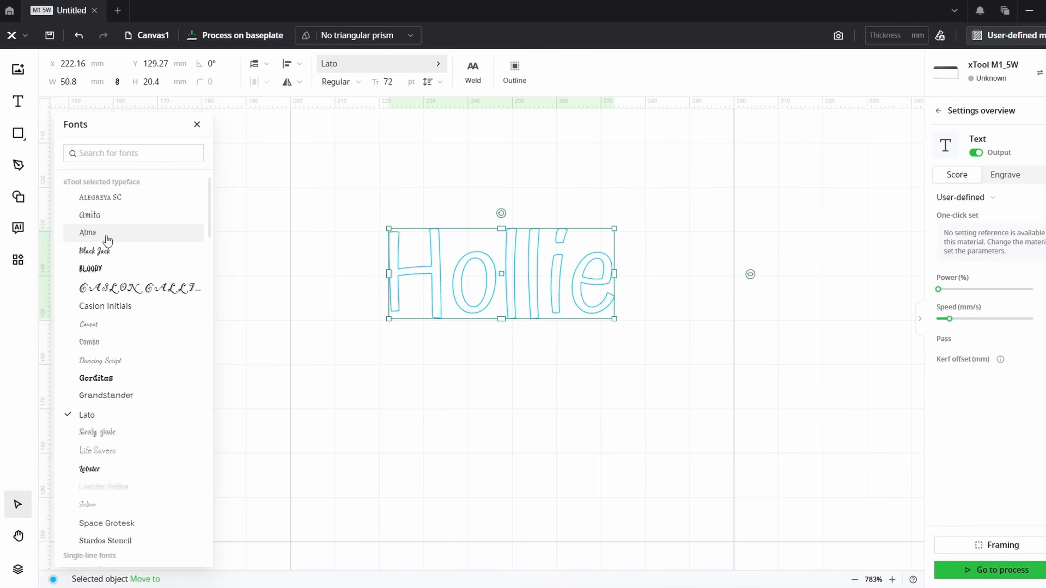
scroll(109, 338, down, 3)
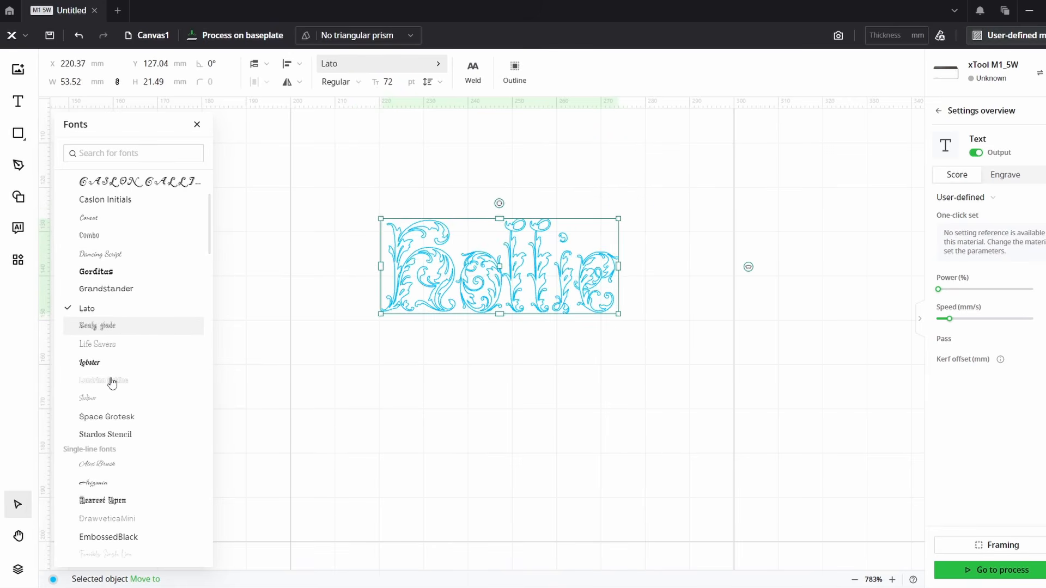
scroll(112, 383, down, 9)
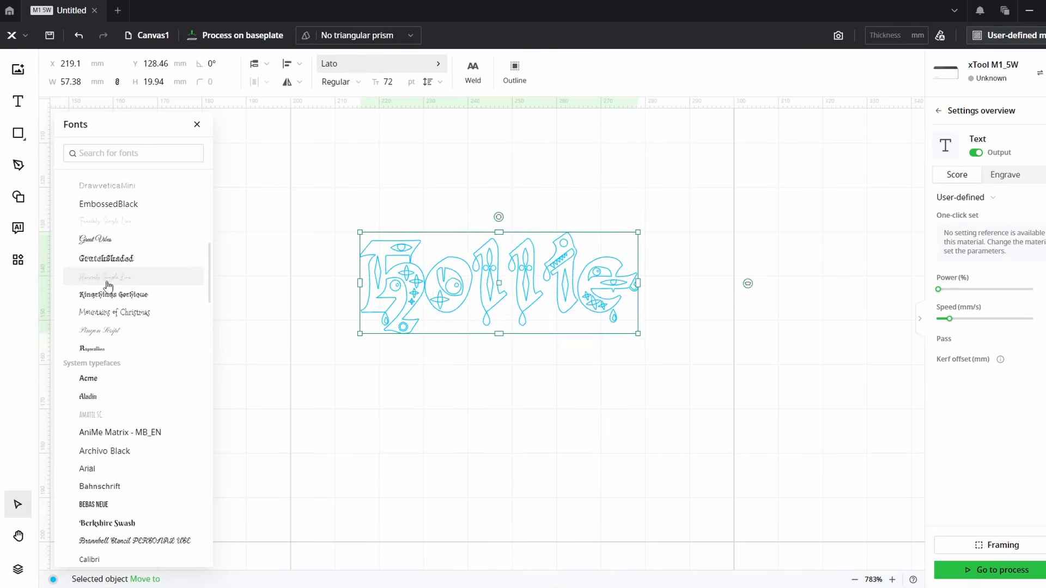
scroll(109, 284, up, 12)
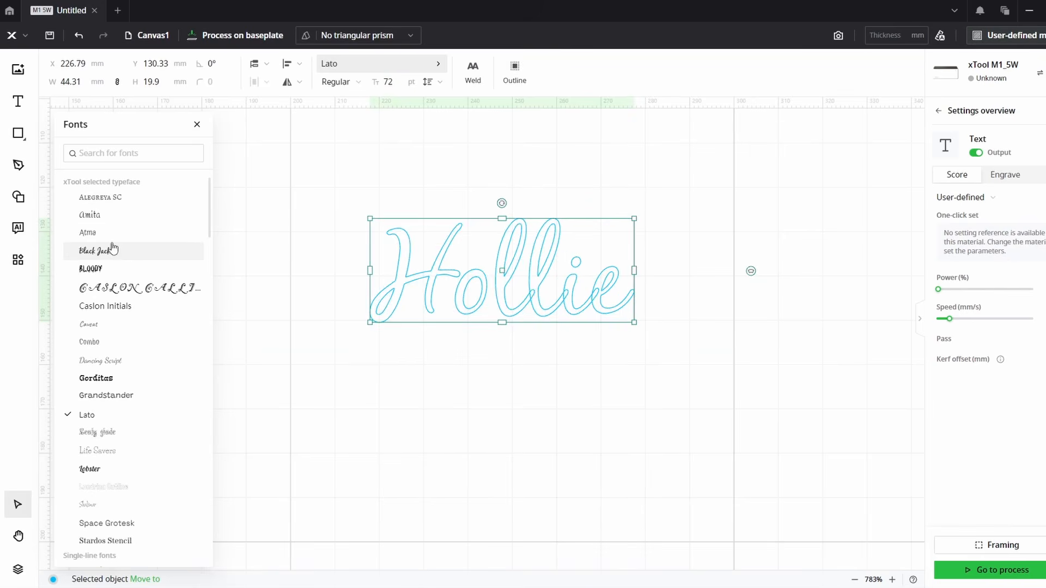
click(115, 154)
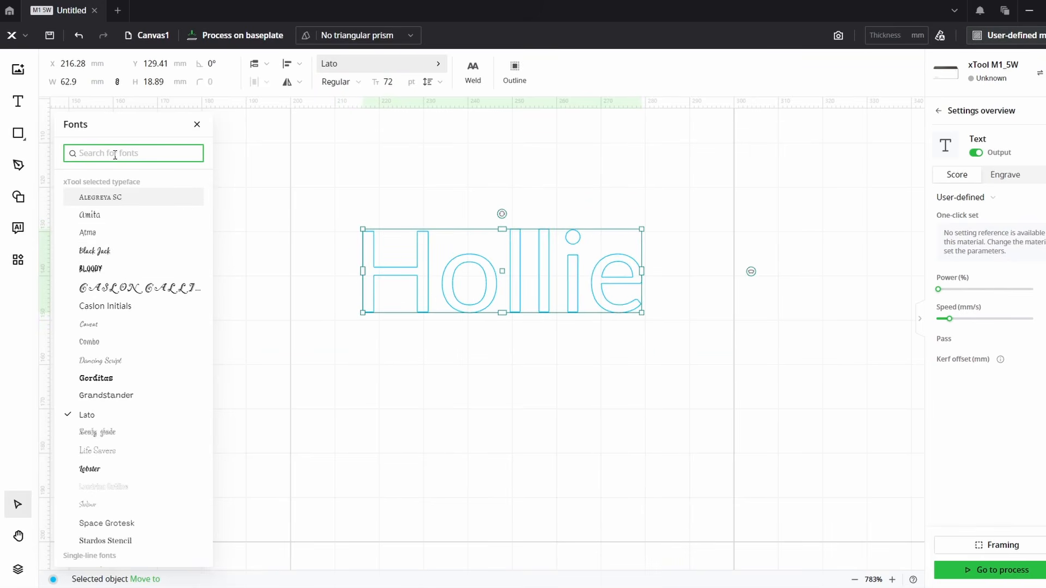
text(pac)
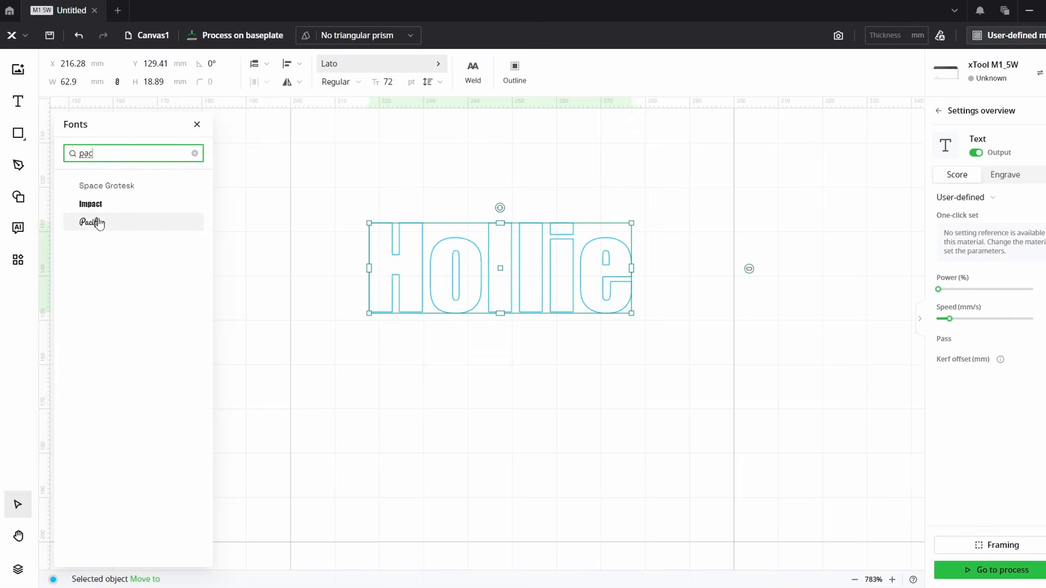
click(96, 222)
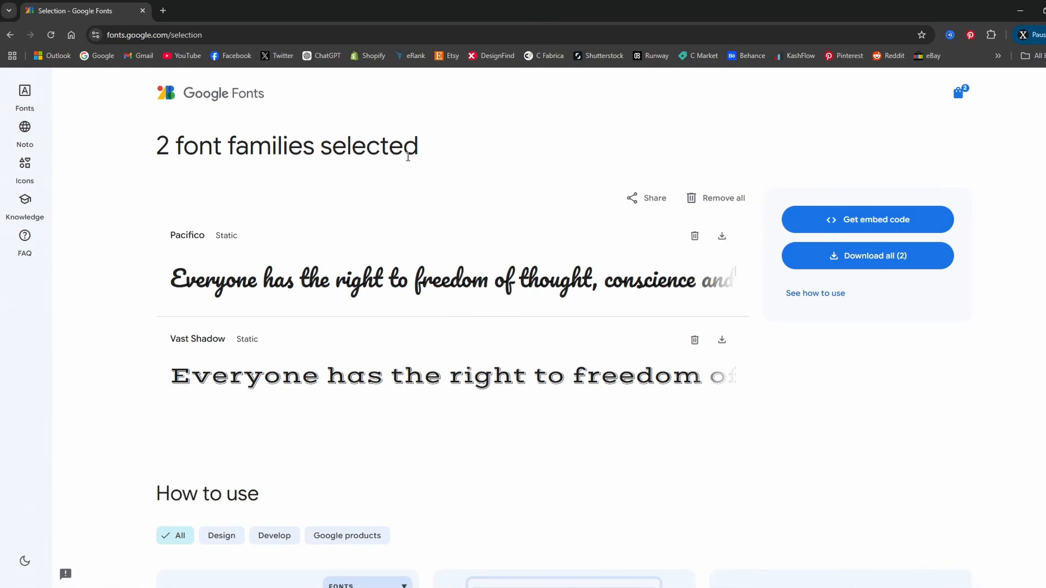
Look up Pacifico on Google Fonts by searching for "pac", open the page for getting the font, and return to xTool Creative Space
click(188, 94)
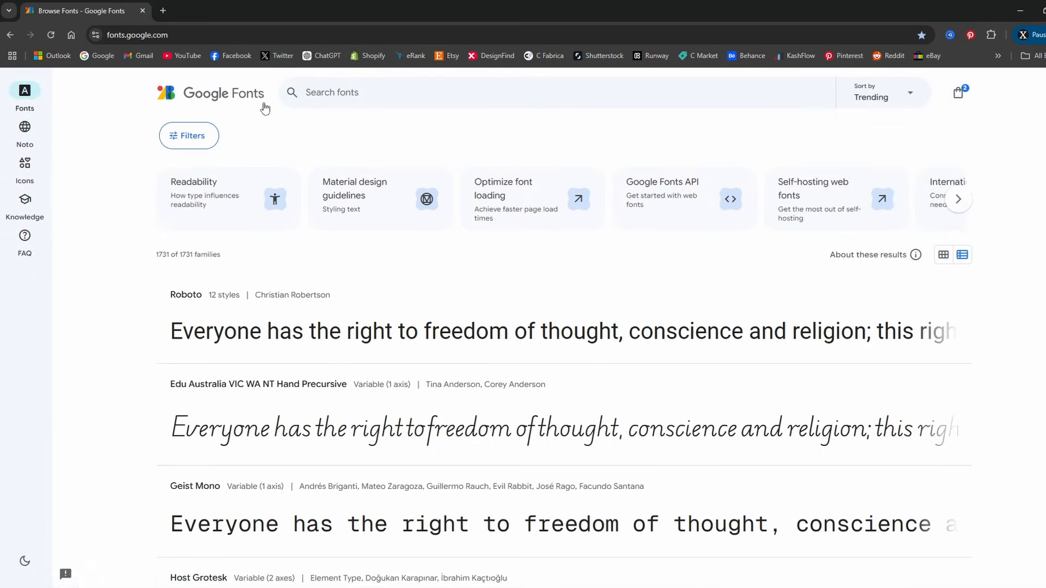
click(369, 92)
text(pac)
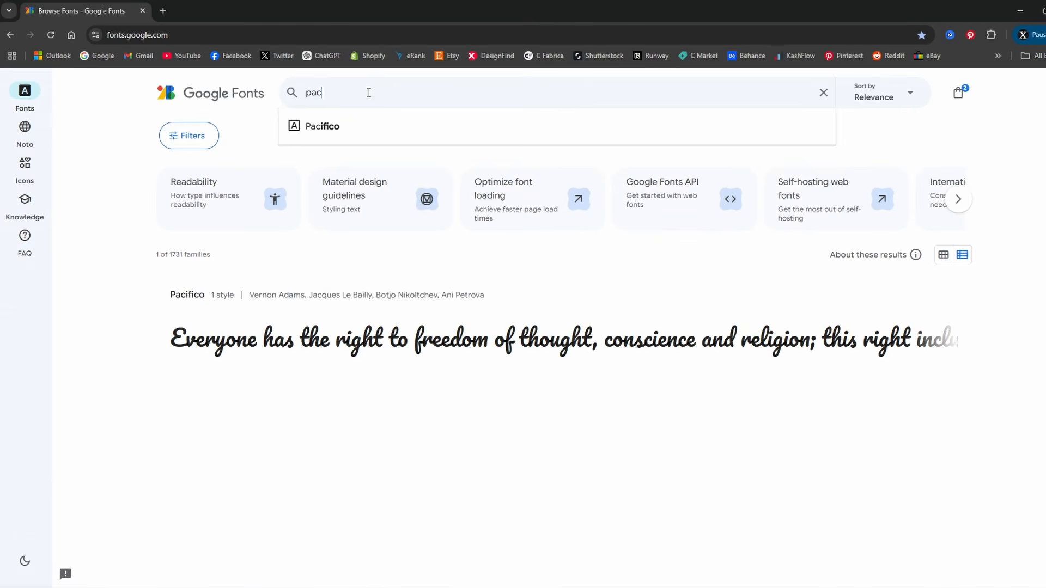
click(334, 129)
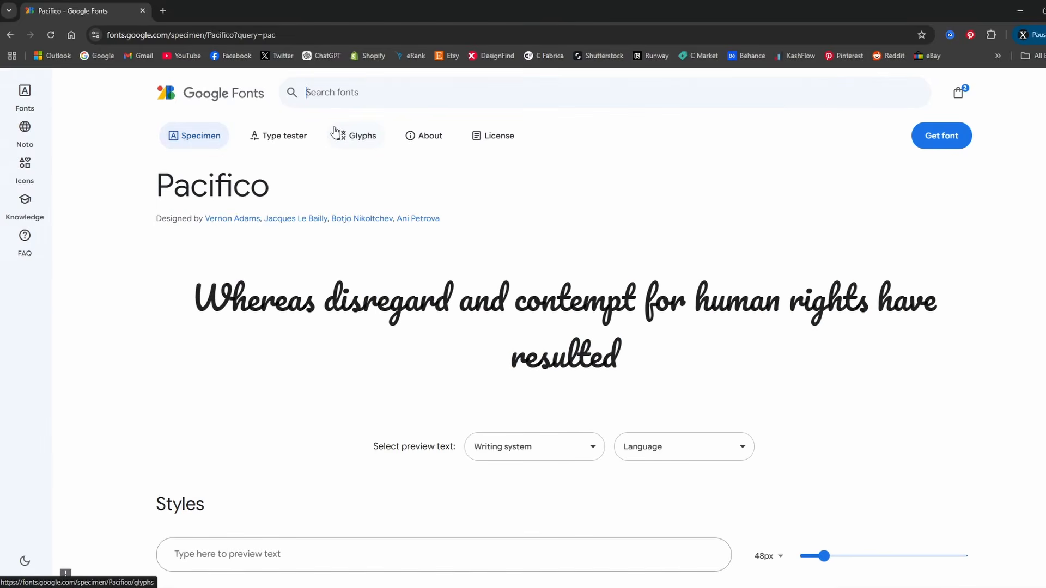
click(940, 137)
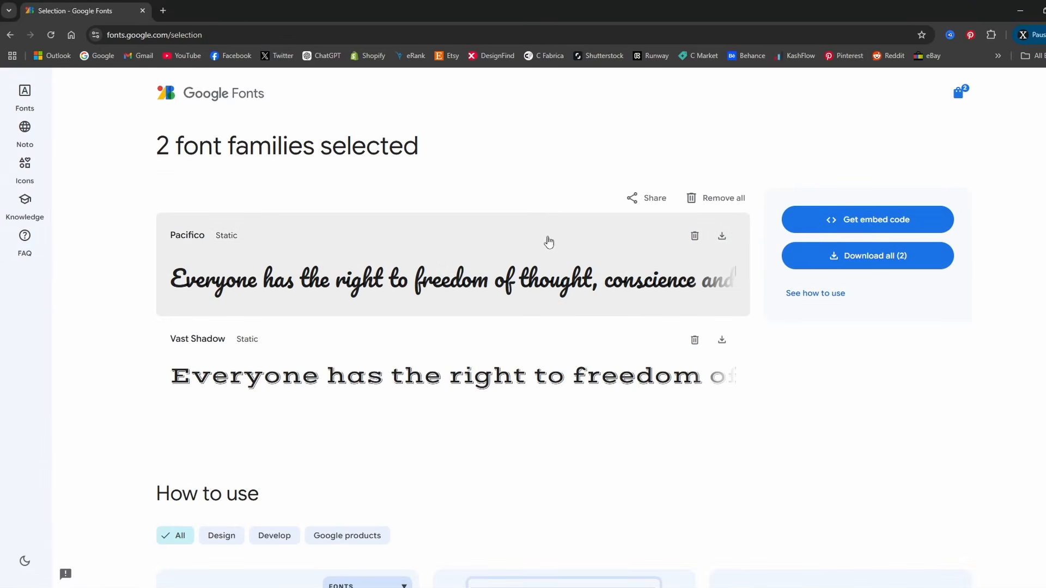
click(1020, 11)
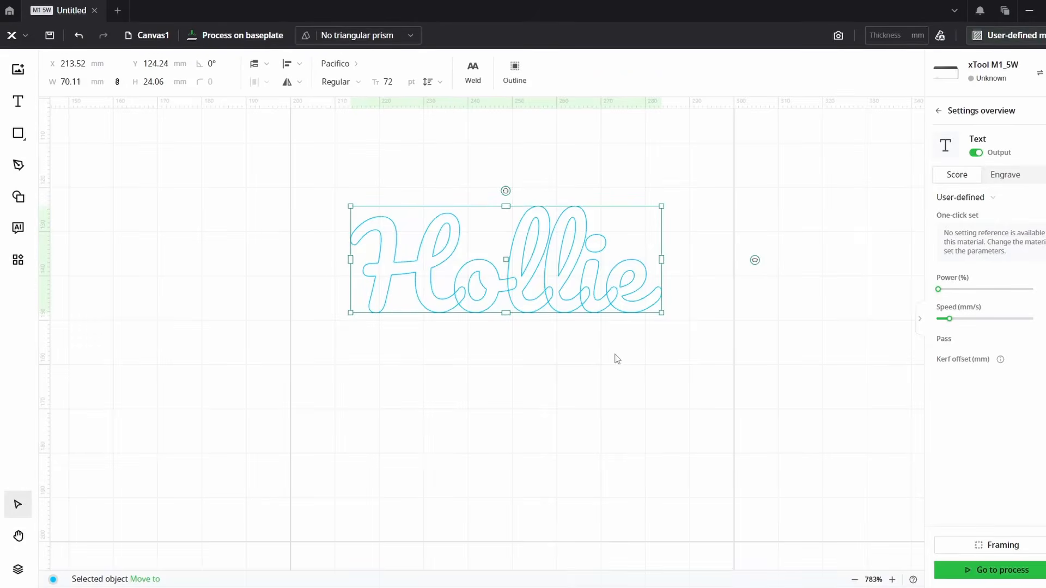
Set the name text's letter spacing to 1 and check how neighbouring letters overlap
click(617, 358)
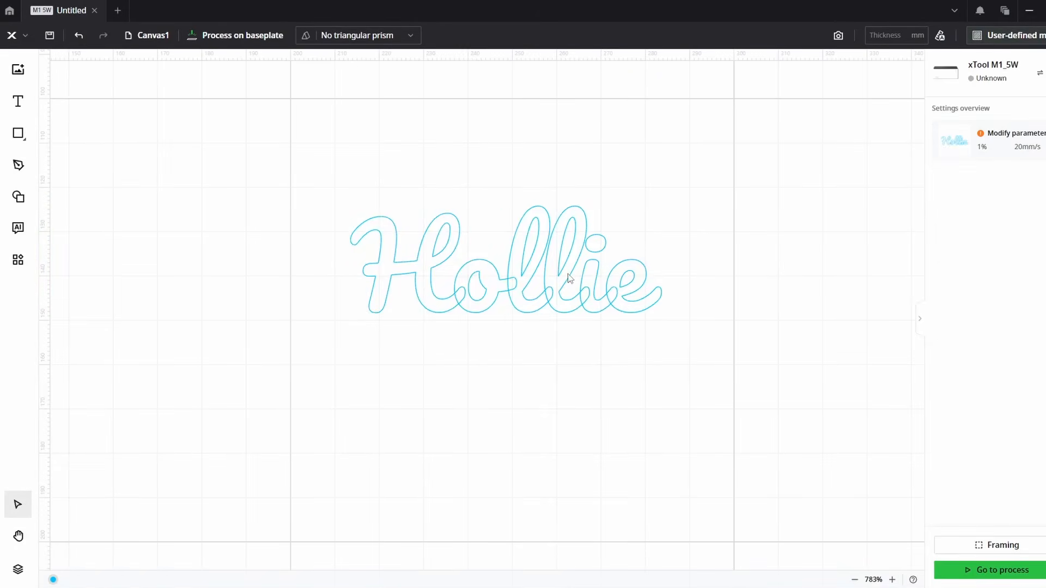
click(578, 294)
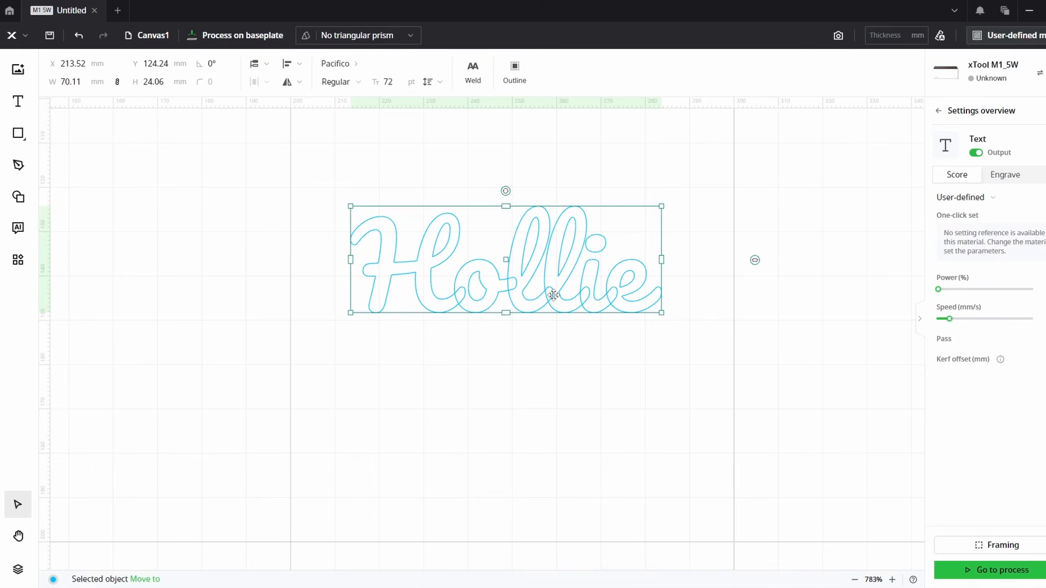
scroll(568, 267, up, 5)
drag(577, 276, 620, 303)
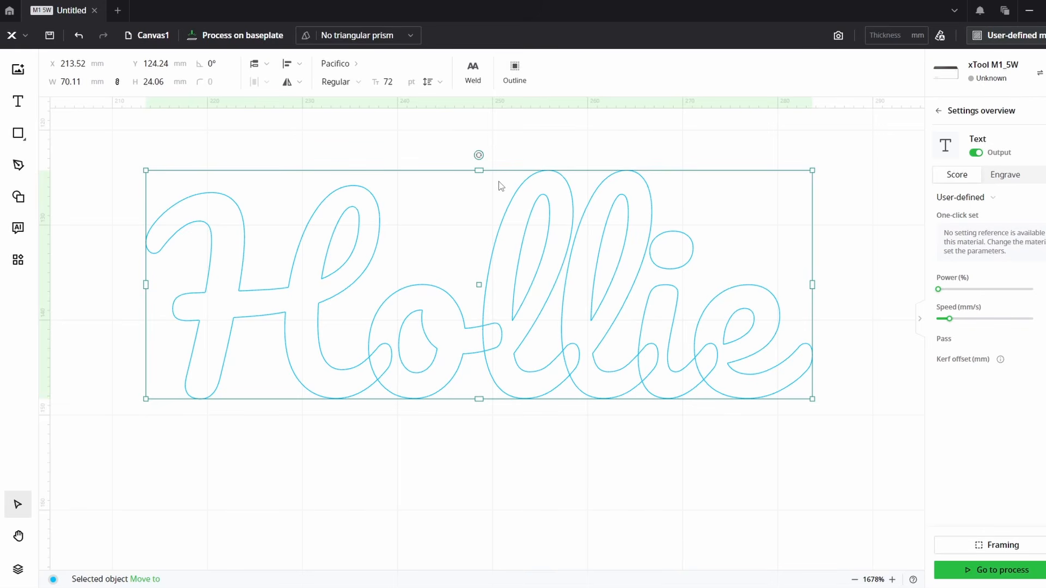
scroll(515, 274, down, 2)
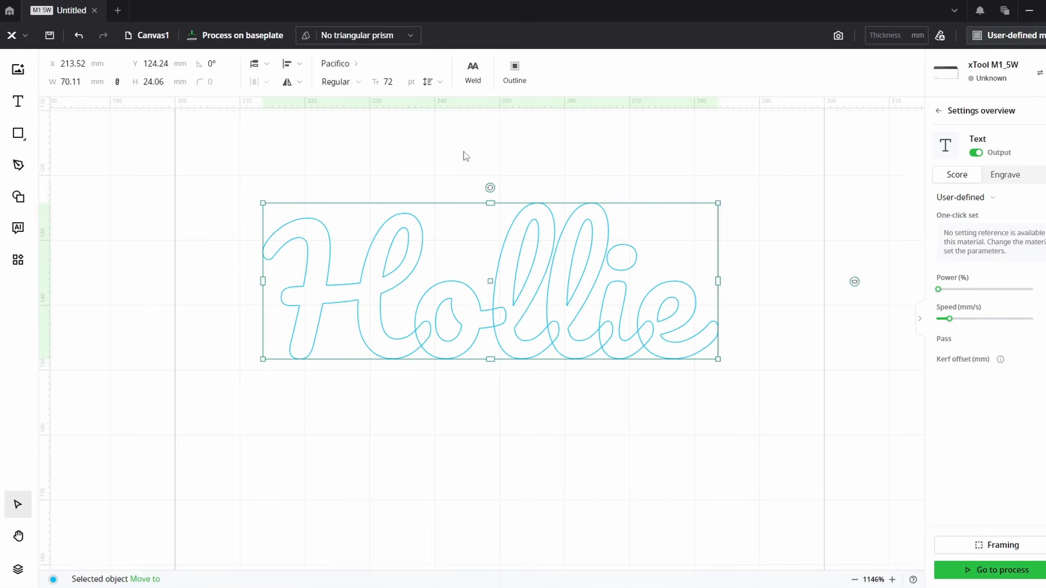
click(434, 81)
click(415, 113)
click(415, 113)
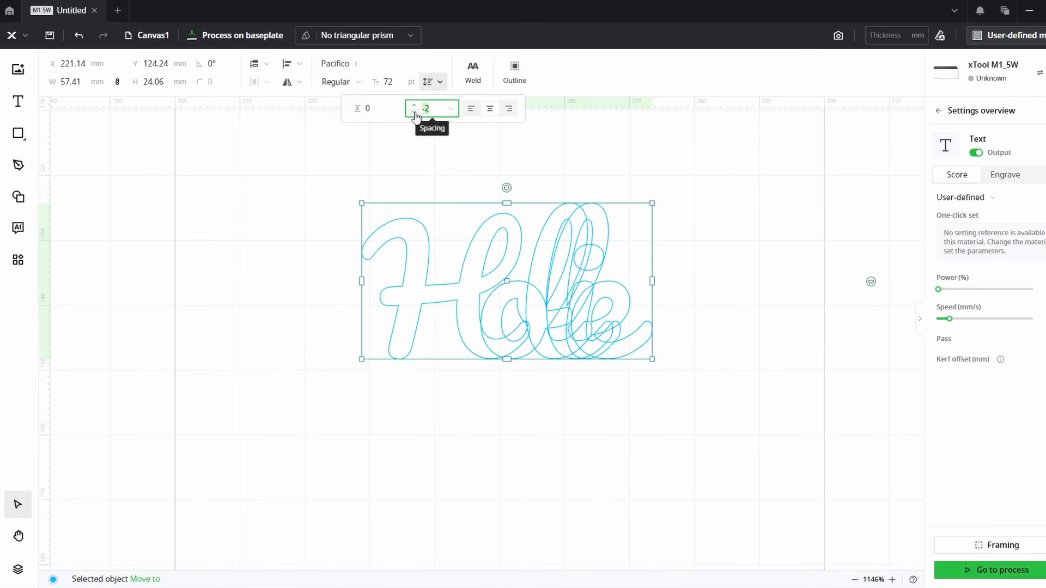
click(415, 105)
click(415, 105)
click(415, 105)
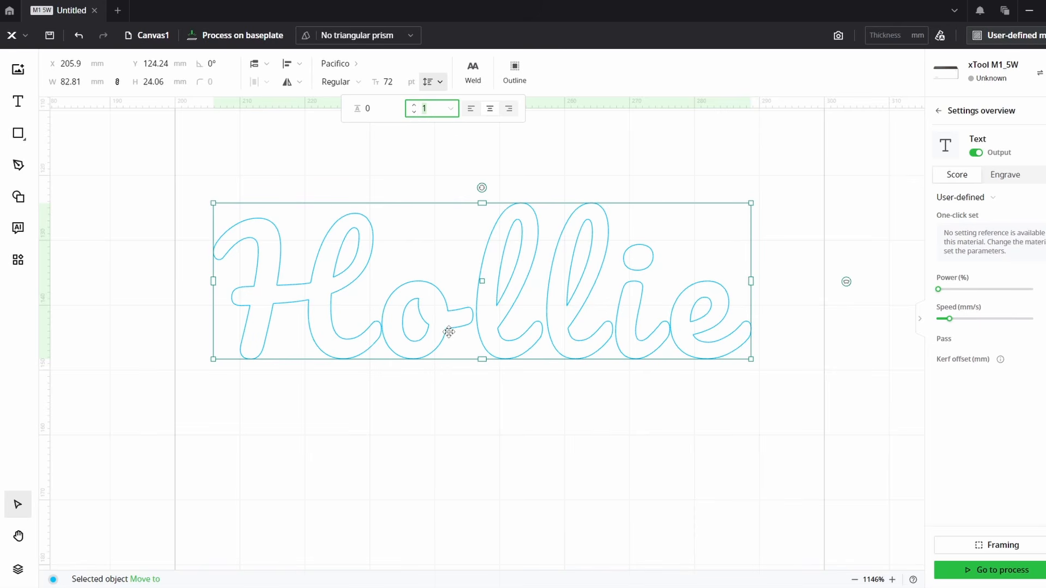
scroll(522, 339, up, 2)
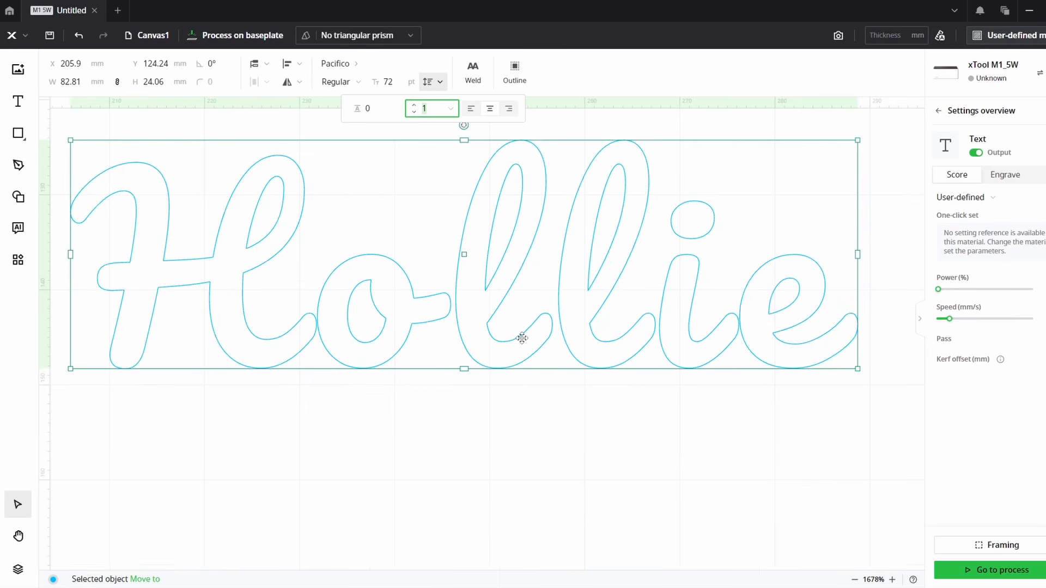
scroll(531, 366, down, 2)
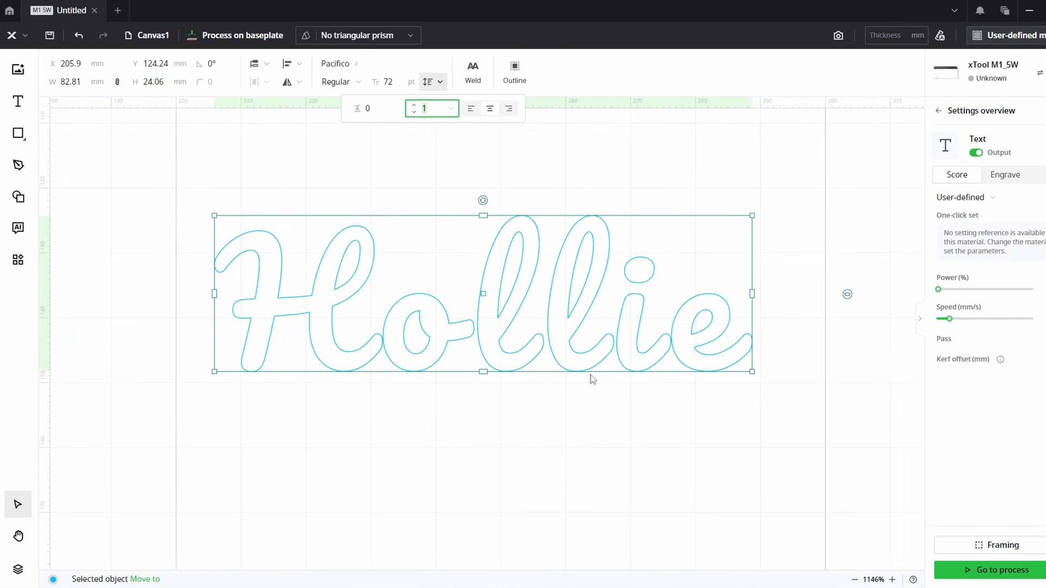
click(612, 325)
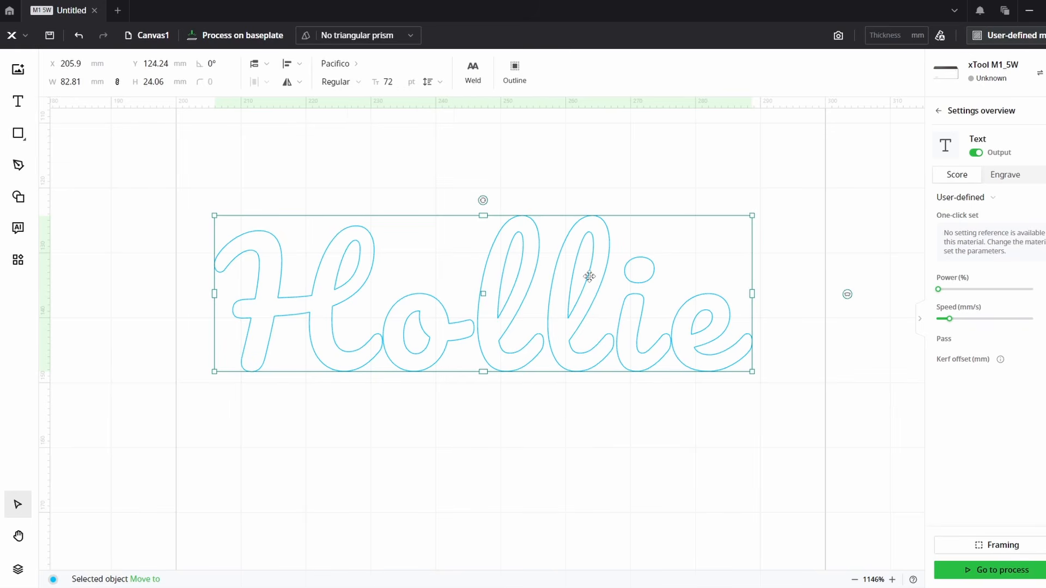
Weld the letters of the name text into a single compound vector
click(474, 76)
click(656, 516)
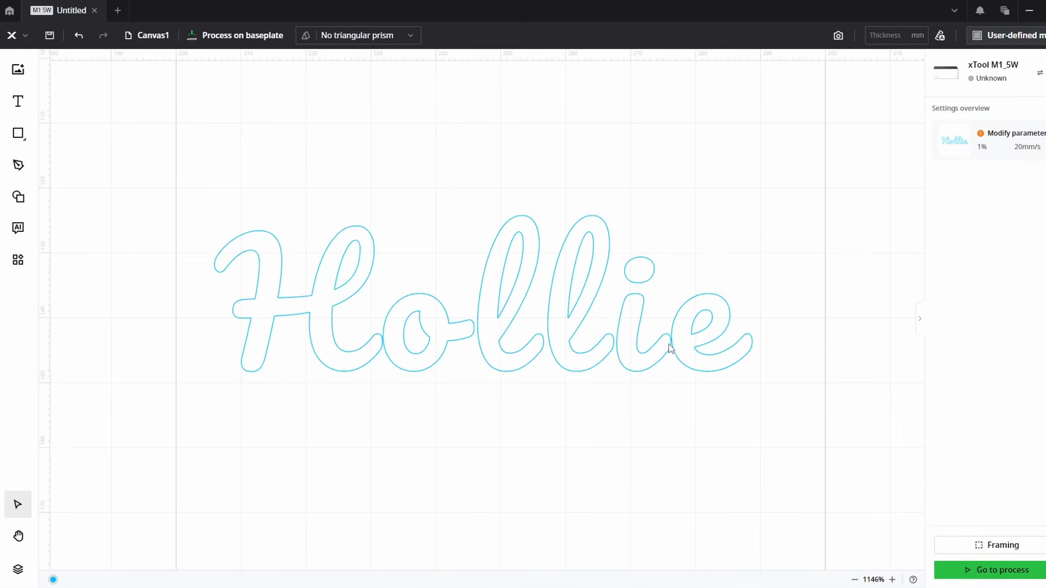
Move the welded name to about X 204 mm, Y 121 mm and release its compound into separate shapes
click(663, 309)
scroll(673, 339, up, 5)
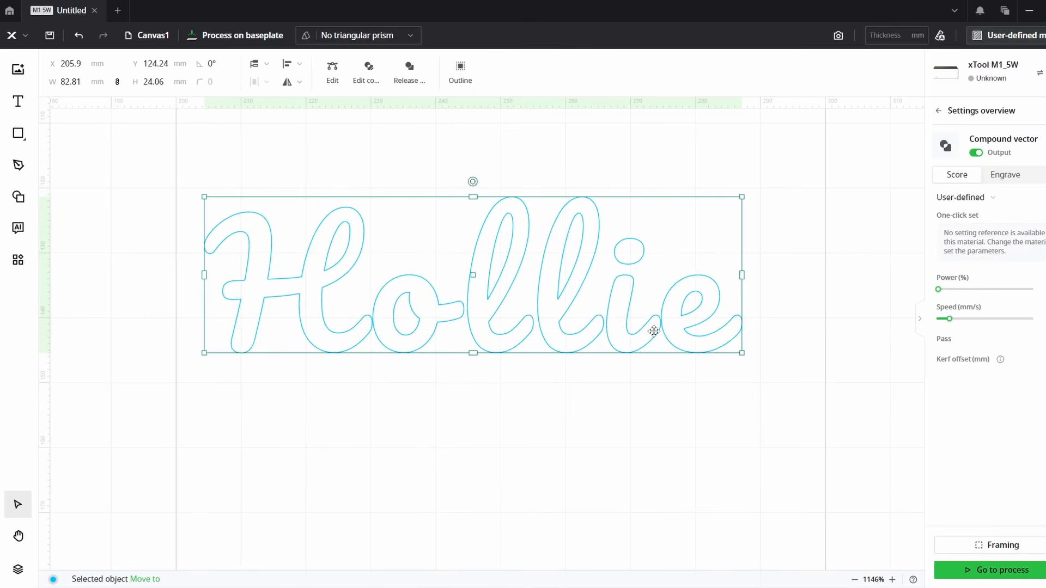
scroll(613, 338, down, 5)
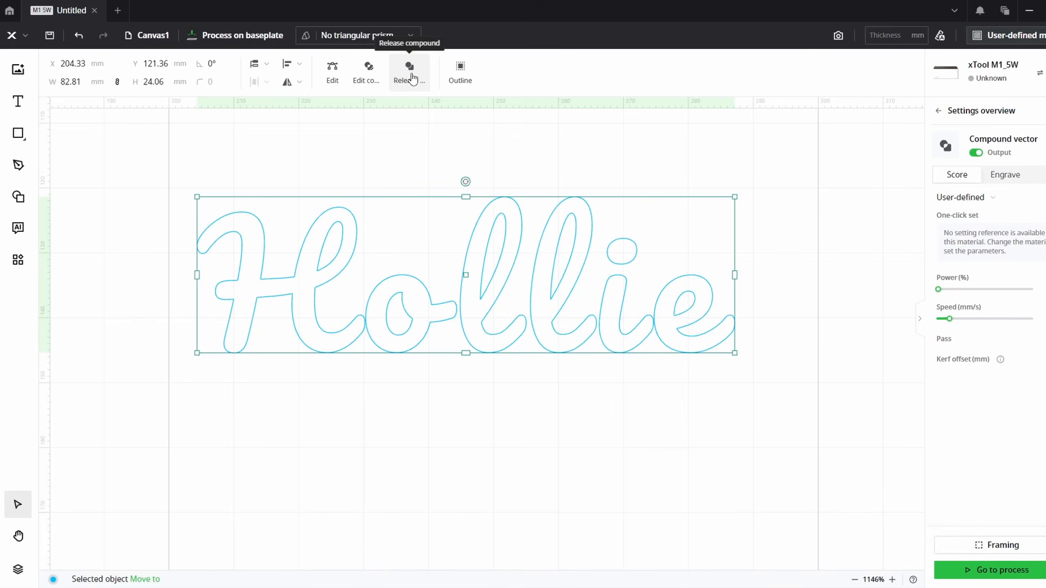
click(412, 79)
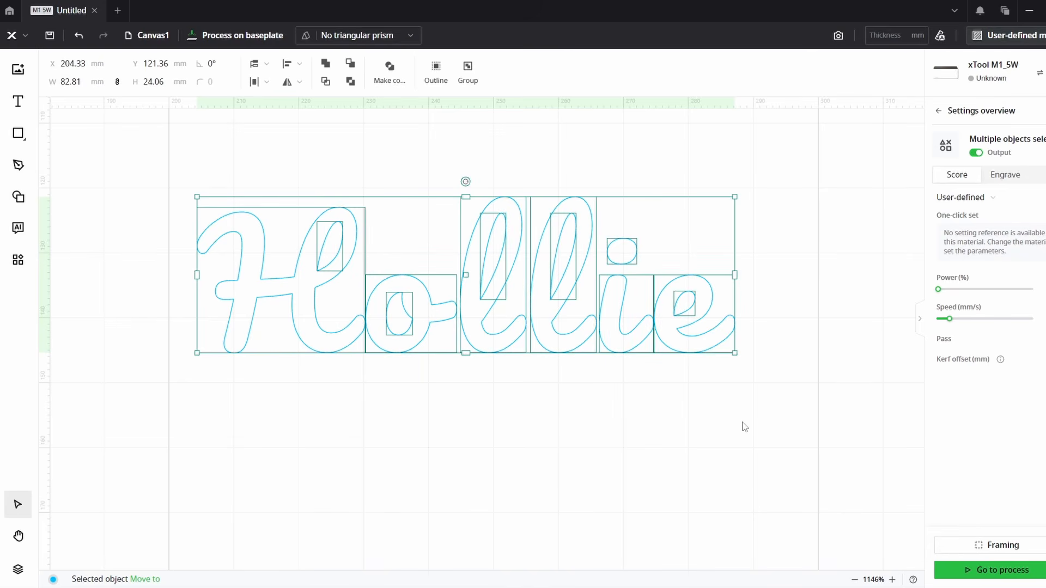
click(746, 393)
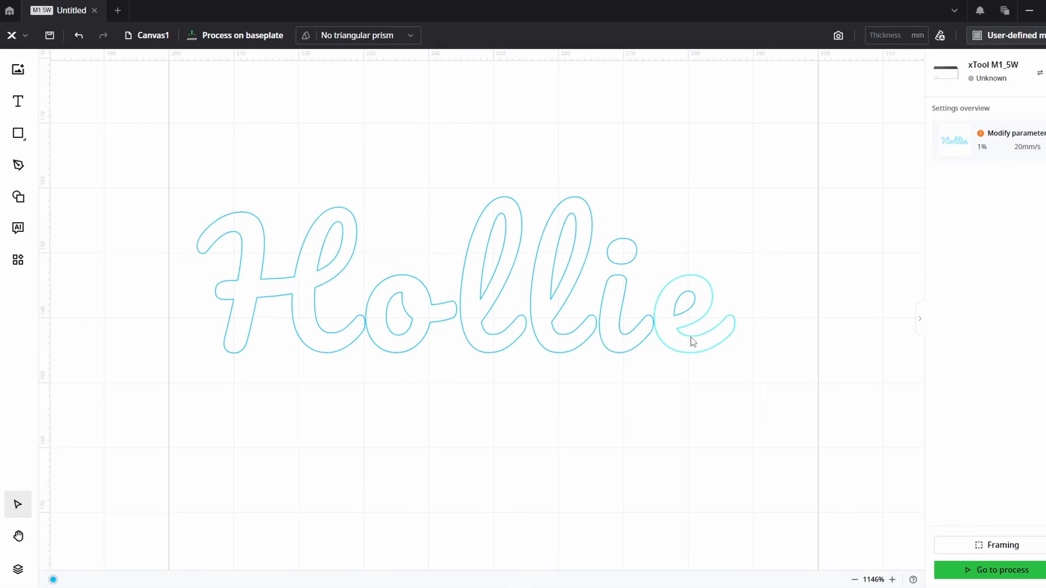
drag(691, 338, 775, 331)
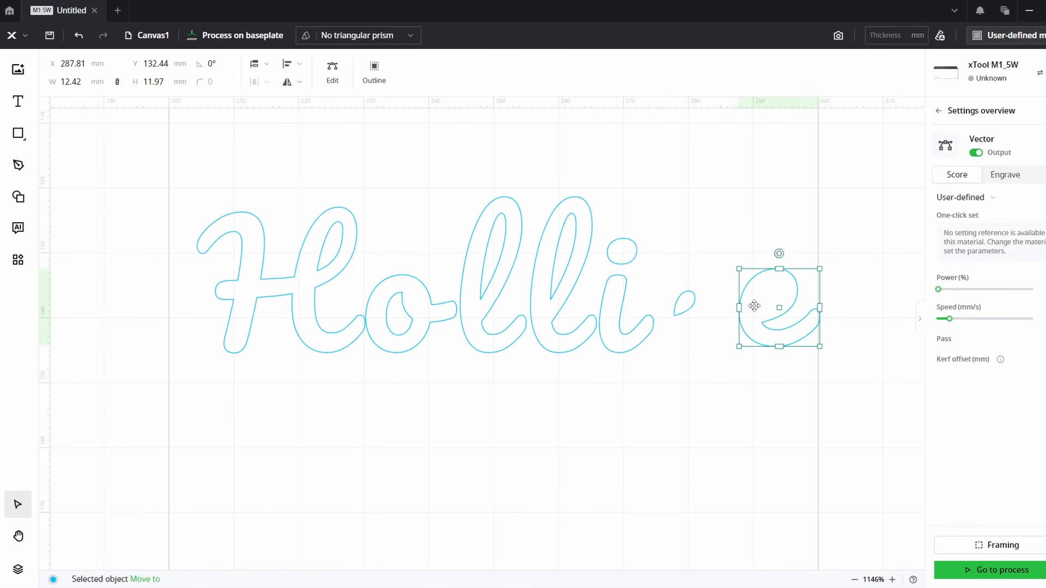
key(ctrl+z)
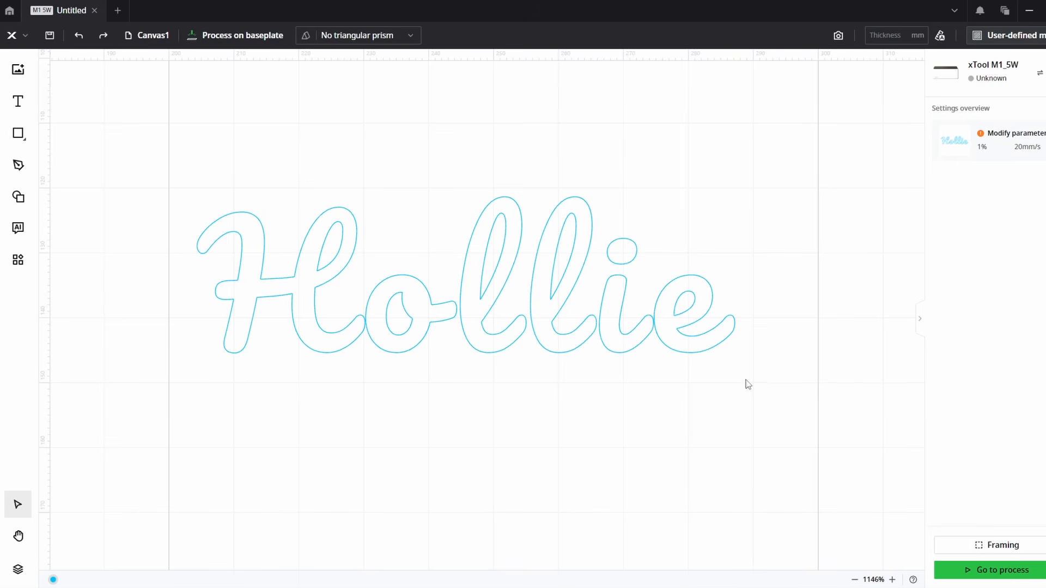
Combine the e's outer outline and its inner loop into one compound vector, and test that both move together
drag(746, 379, 679, 261)
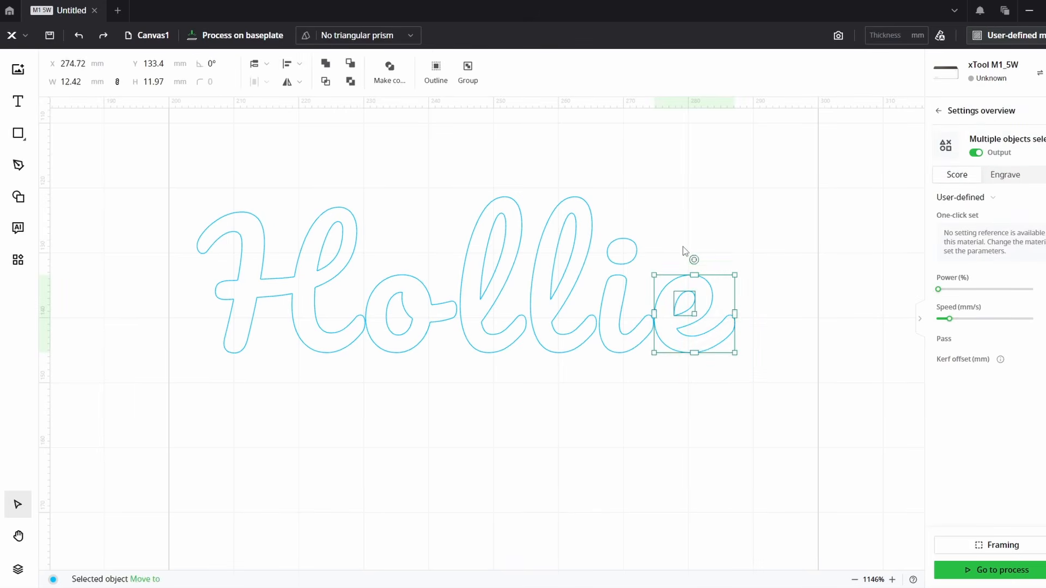
click(390, 71)
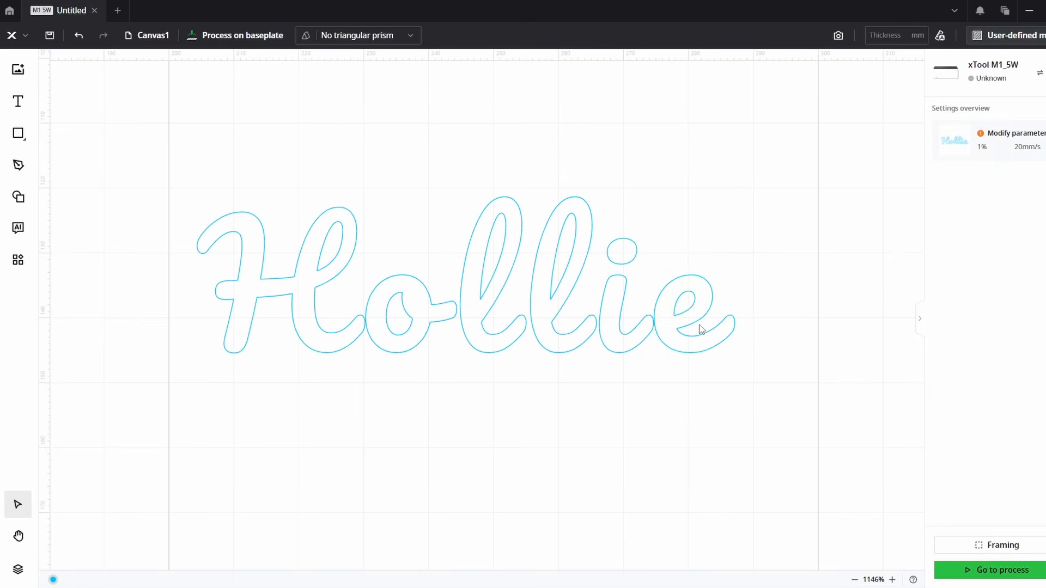
drag(706, 318, 769, 289)
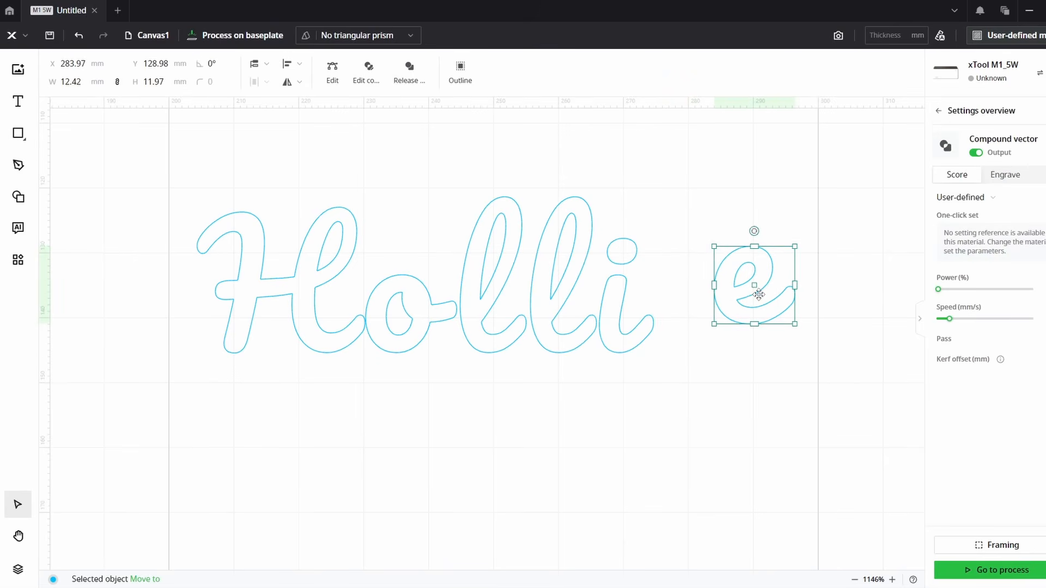
key(ctrl+z)
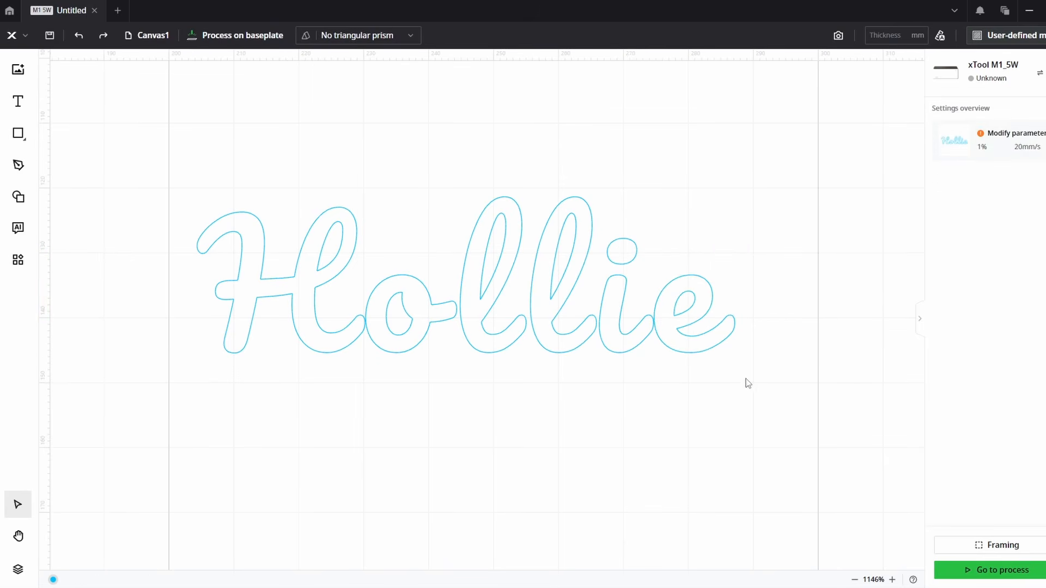
Nudge the compound e about 2 mm left so it overlaps the tail of the i
drag(743, 375, 703, 306)
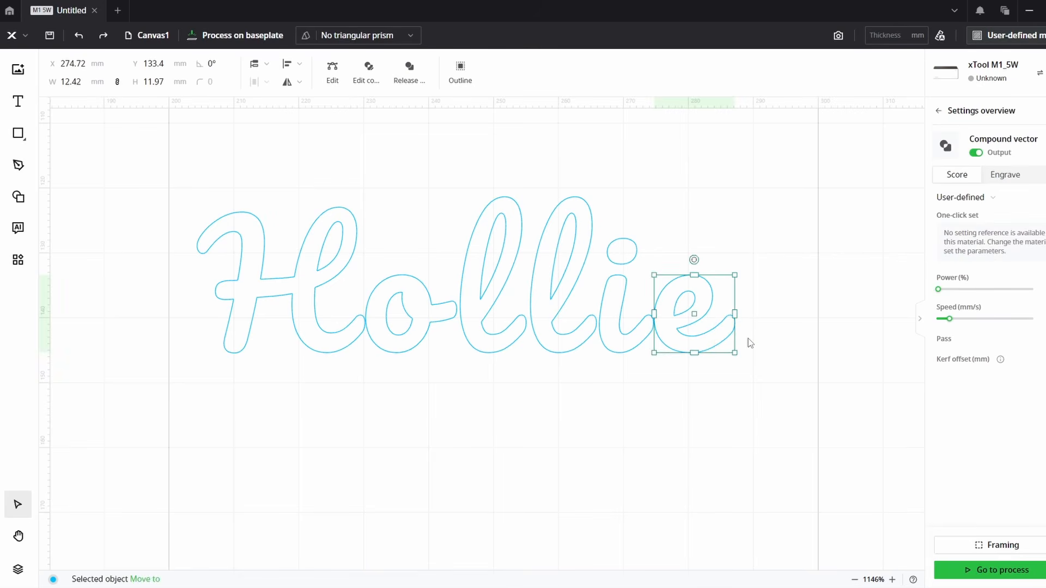
key(Left)
key(Left)
key(Left)
key(Left)
key(Left)
key(Left)
key(Left)
key(Left)
key(Left)
key(Left)
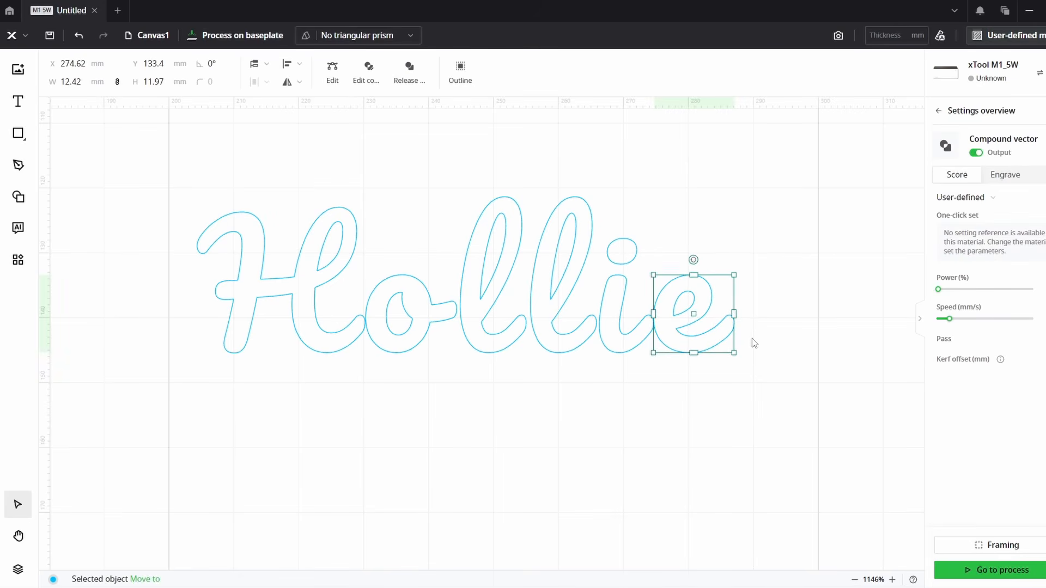
key(Left)
key(Left)
key(Left)
key(Left)
key(Left)
key(Left)
key(Left)
key(Left)
key(Left)
key(Left)
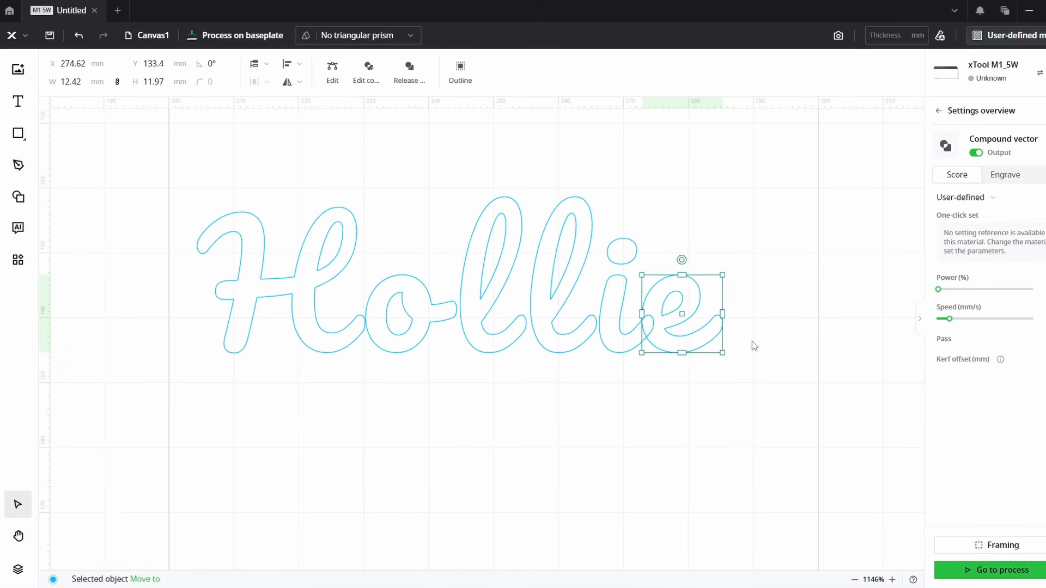
Nudge the i, its dot and the e left together so the i overlaps the second l
drag(745, 367, 625, 251)
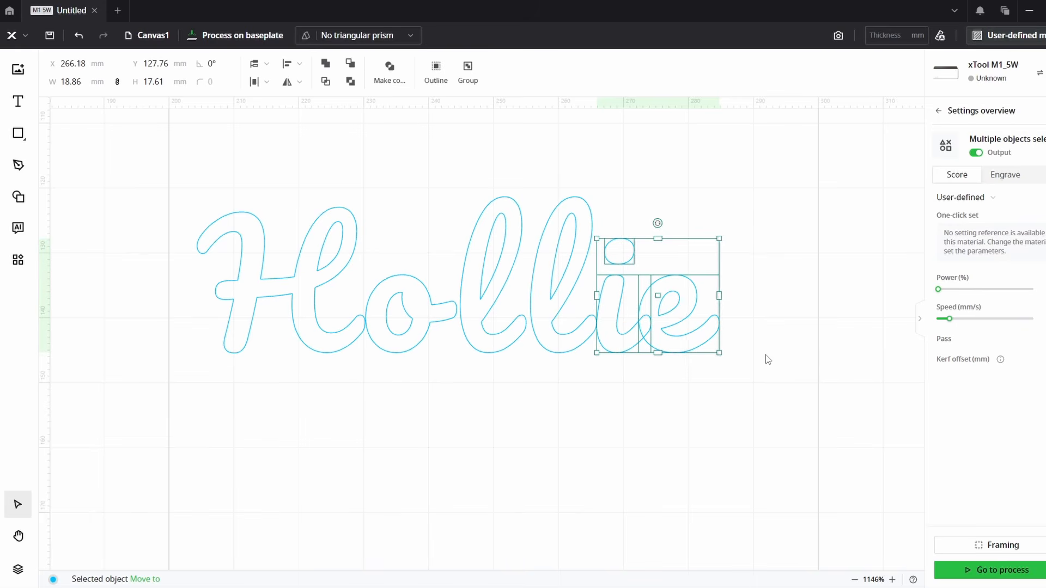
click(750, 385)
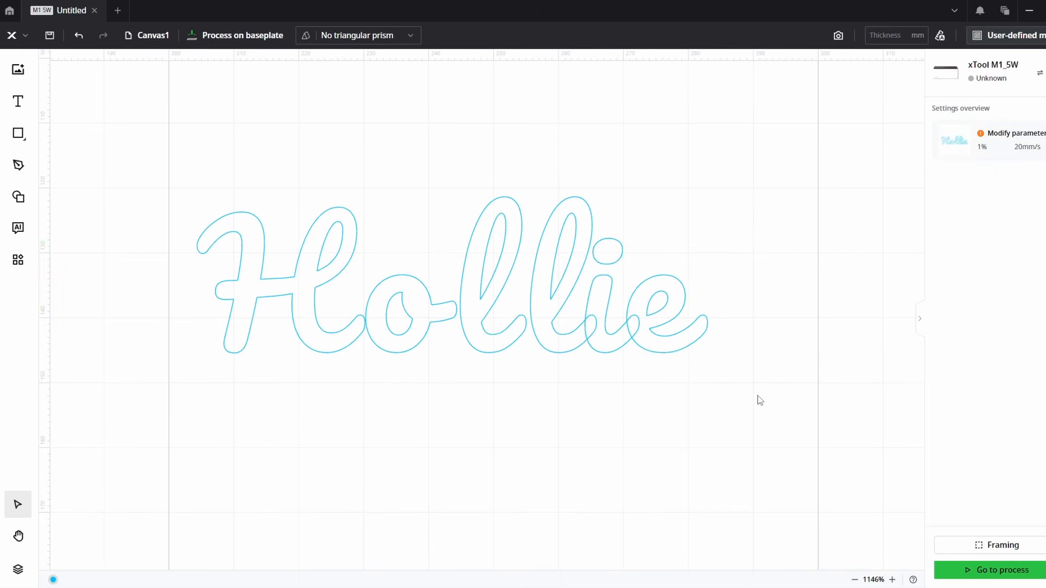
drag(703, 365, 561, 326)
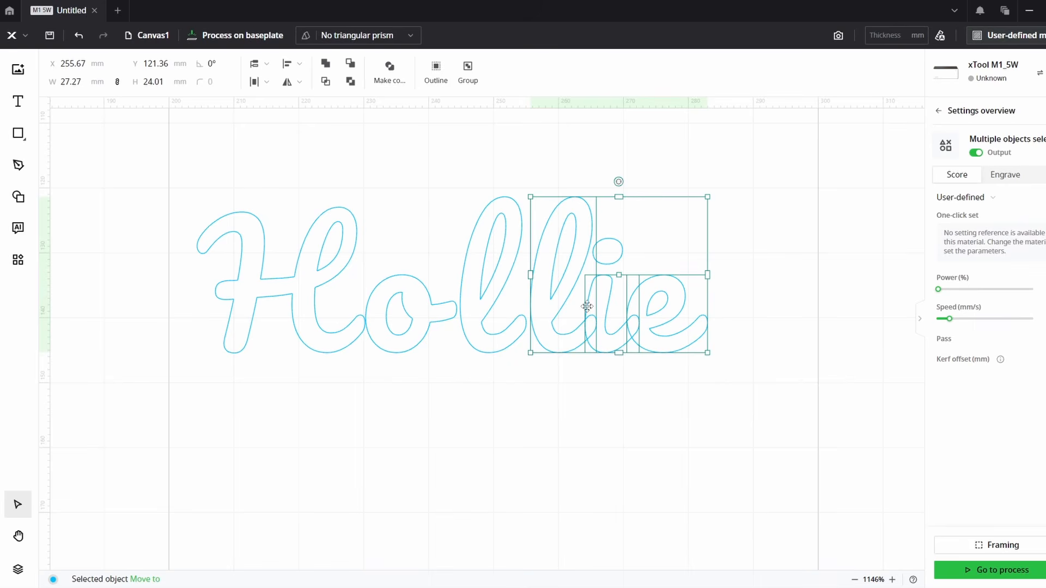
click(785, 227)
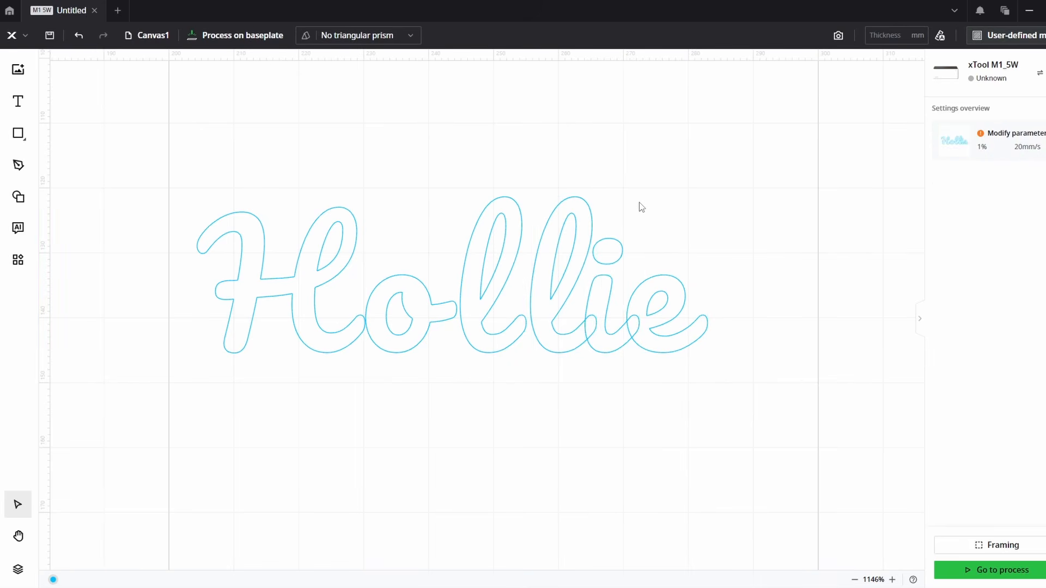
Make each of the second l, first l, o and H its own compound vector together with its inner loop
drag(576, 230, 554, 239)
key(ctrl+z)
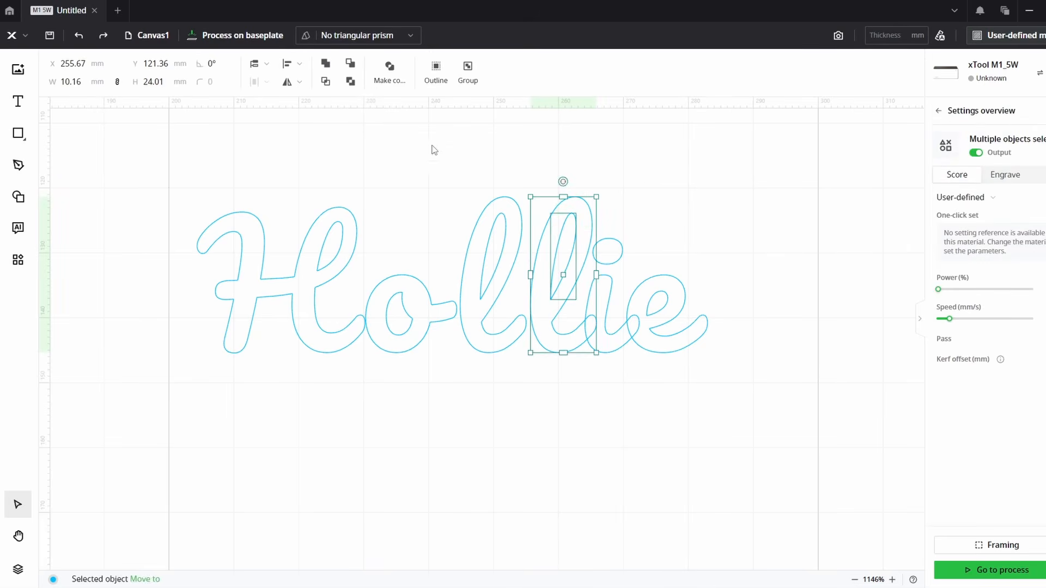
click(386, 73)
click(524, 161)
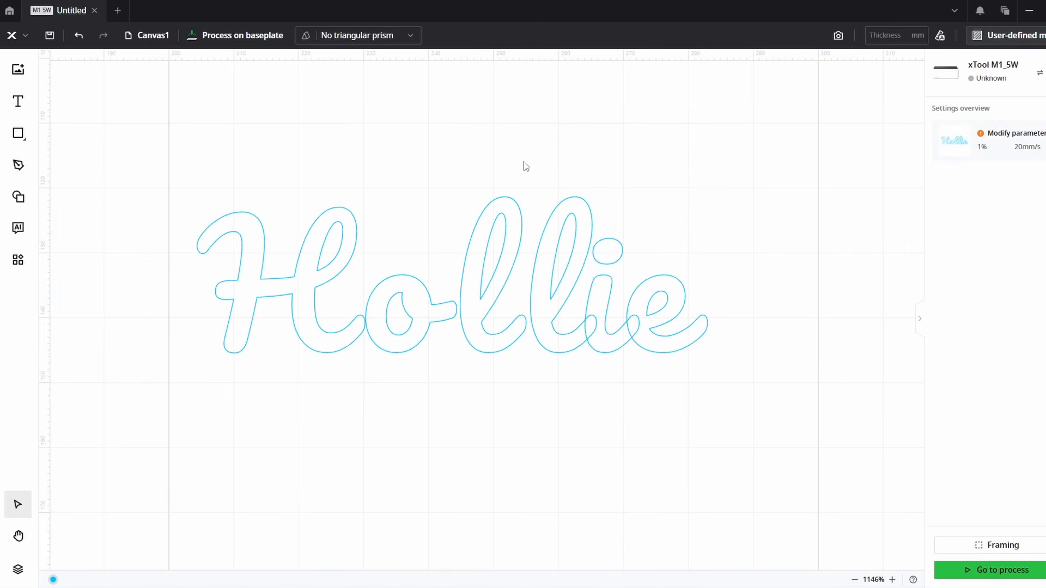
drag(524, 161, 482, 236)
click(389, 79)
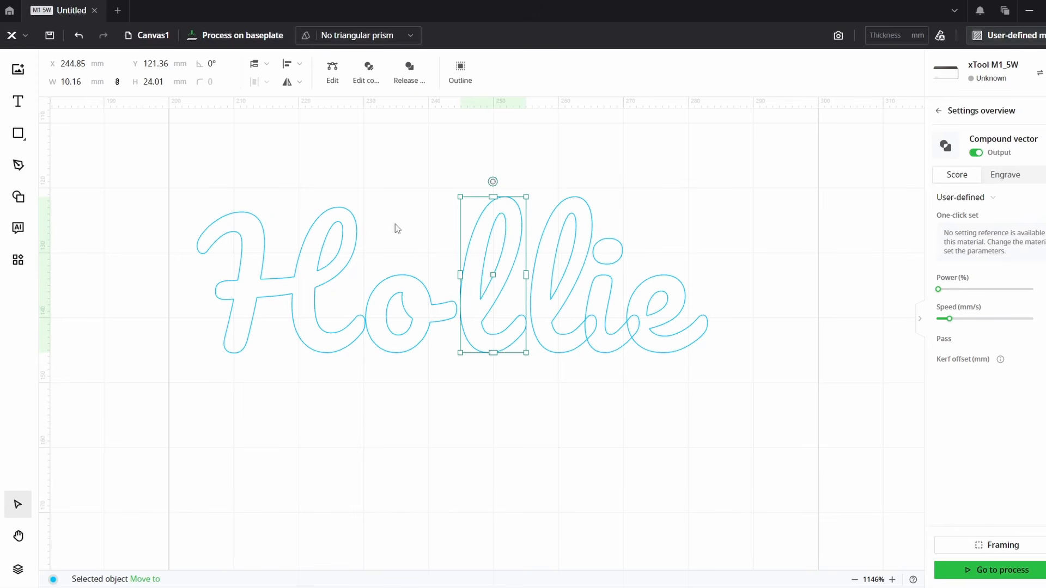
drag(412, 248, 400, 309)
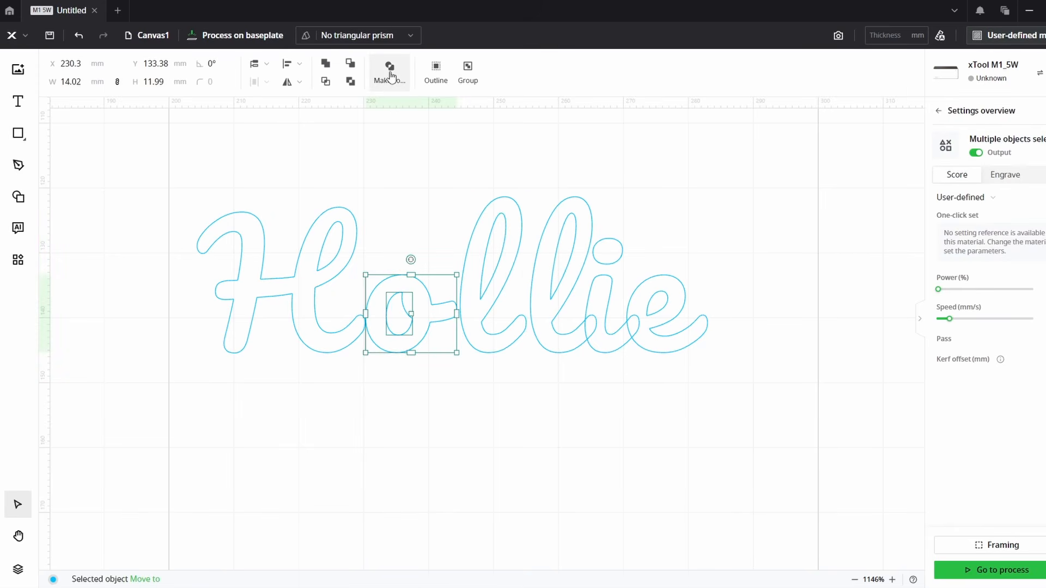
click(394, 86)
drag(386, 182, 326, 249)
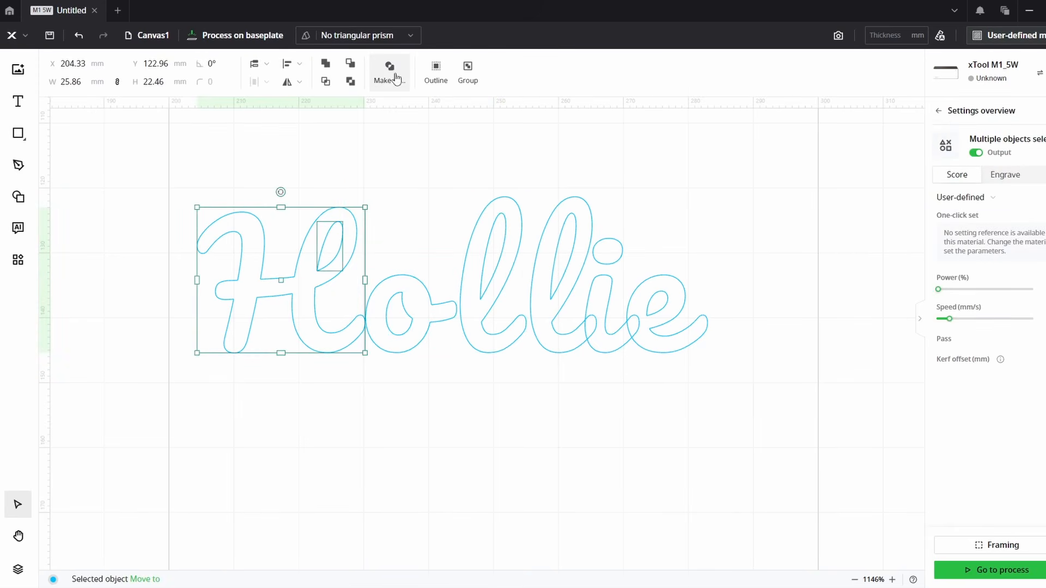
click(395, 79)
click(546, 264)
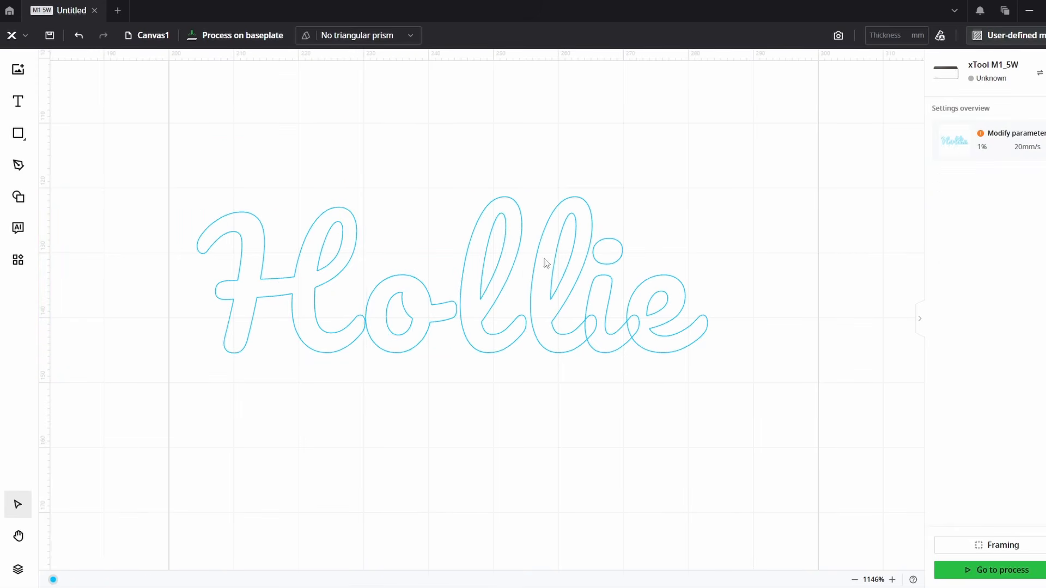
Move the second l, the i with its dot and the e left together so they overlap the first l
drag(714, 392, 572, 324)
drag(627, 344, 612, 344)
click(719, 397)
Nudge both l's, the i with its dot and the e left to about X 242 mm, overlapping the o's tail
drag(720, 396, 498, 222)
key(Left)
key(Left)
key(Left)
key(Left)
key(Left)
key(Left)
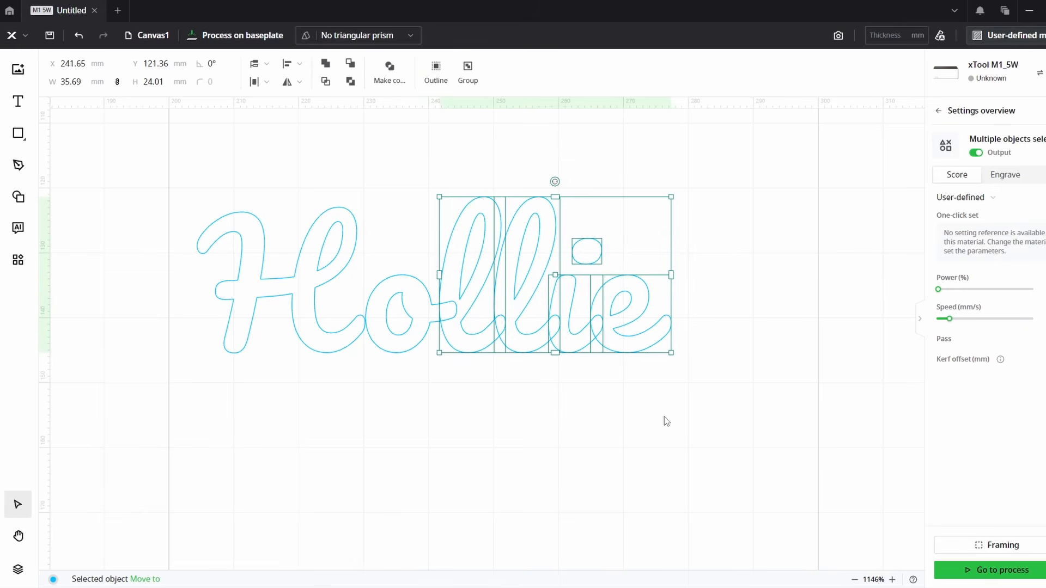
Nudge all letters after the H left together so the o overlaps the H's tail
drag(673, 399, 402, 206)
key(Left)
key(Left)
key(Left)
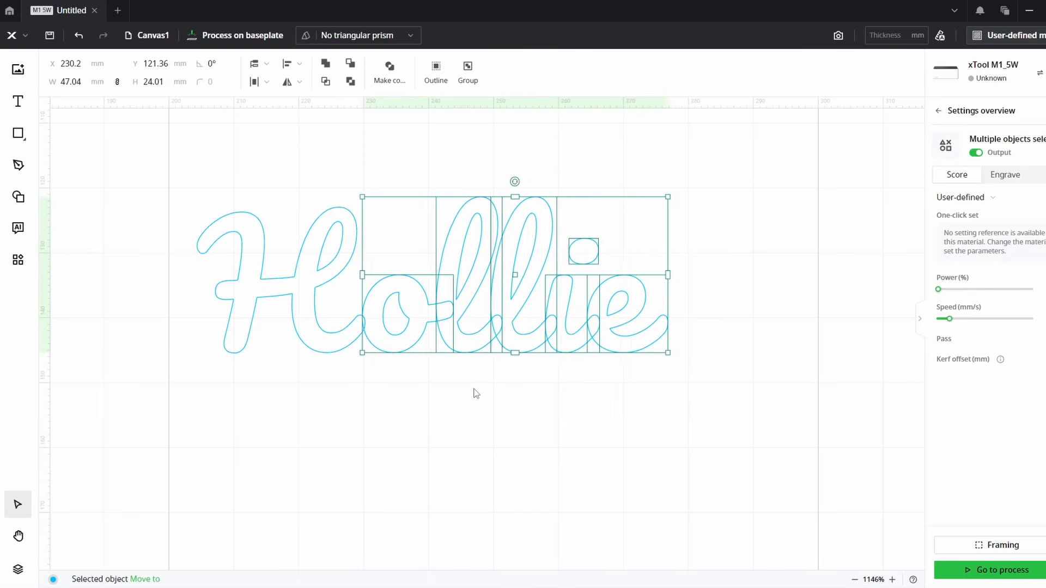
key(Left)
click(481, 404)
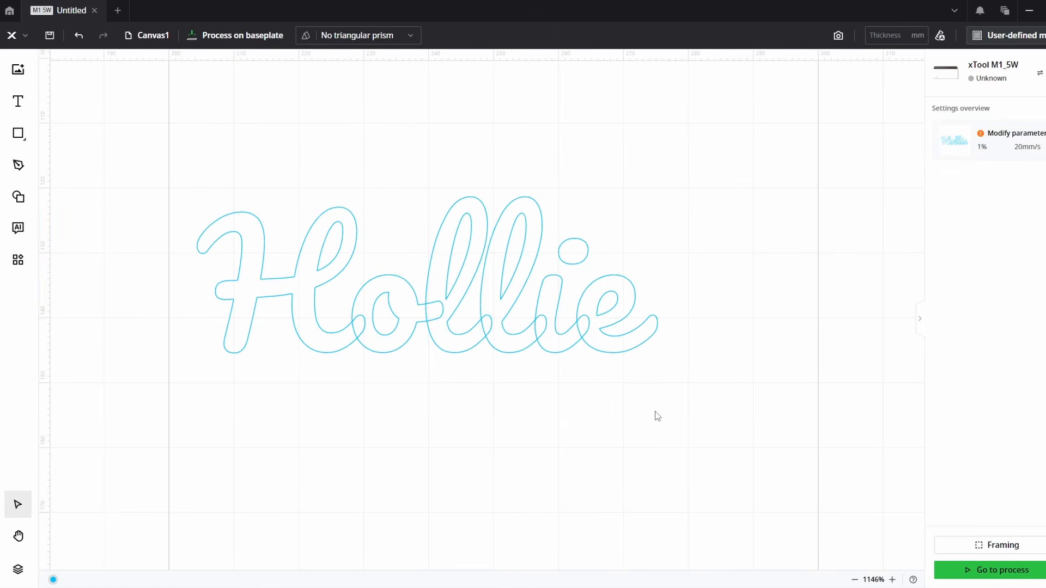
Move the i's dot down so it slightly overlaps the top of the i's stem
scroll(491, 287, up, 2)
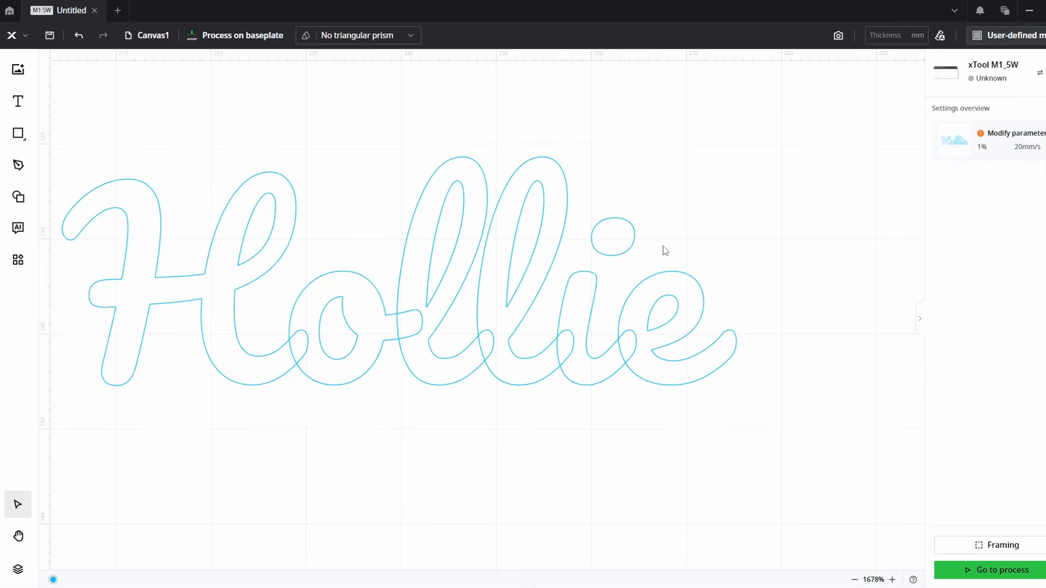
mouse_move(656, 236)
mouse_down()
mouse_move(702, 226)
mouse_move(631, 263)
mouse_move(661, 254)
mouse_up()
scroll(640, 259, up, 5)
click(619, 299)
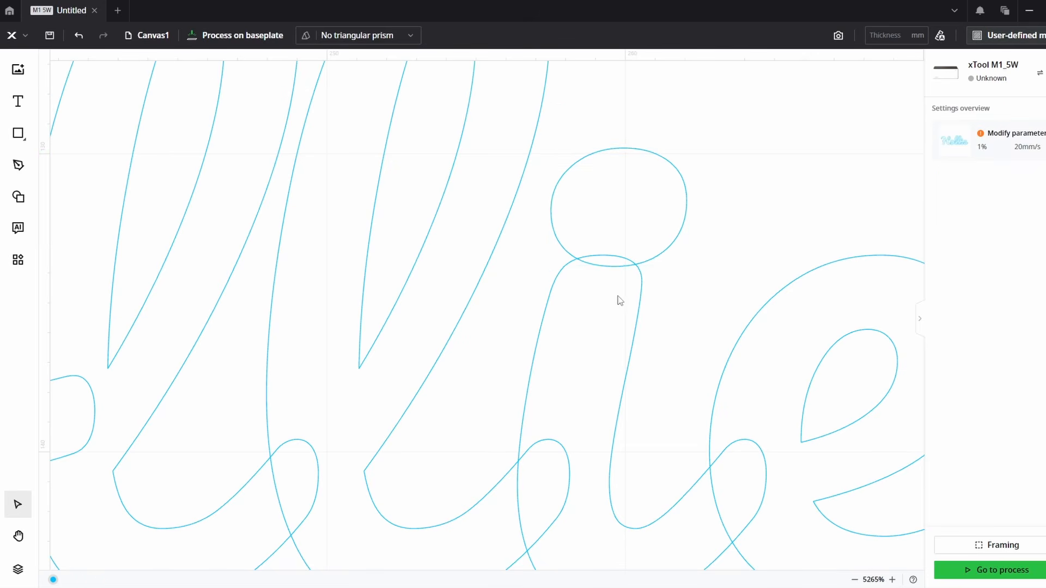
scroll(626, 271, down, 5)
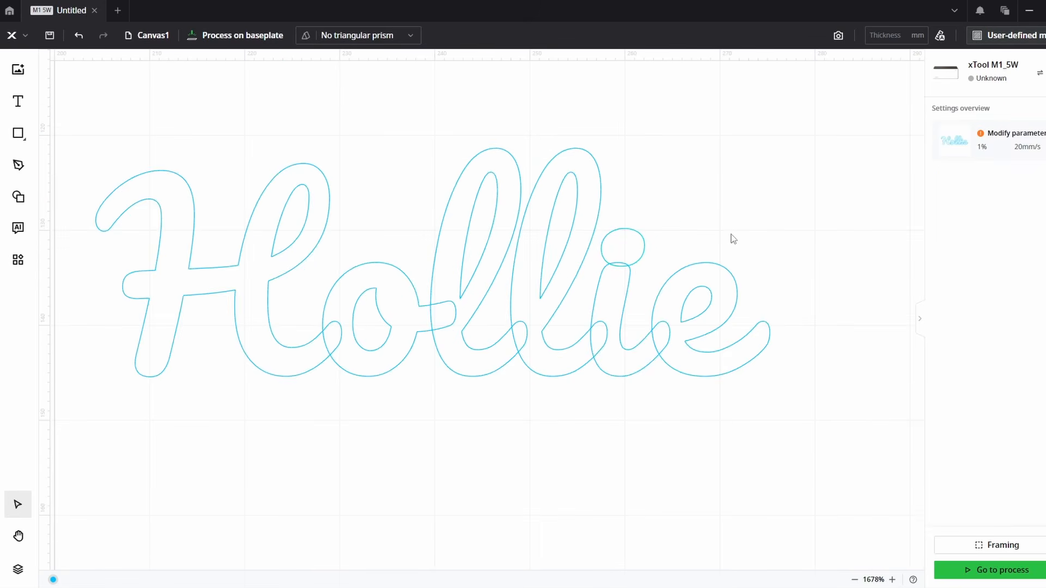
scroll(716, 409, down, 3)
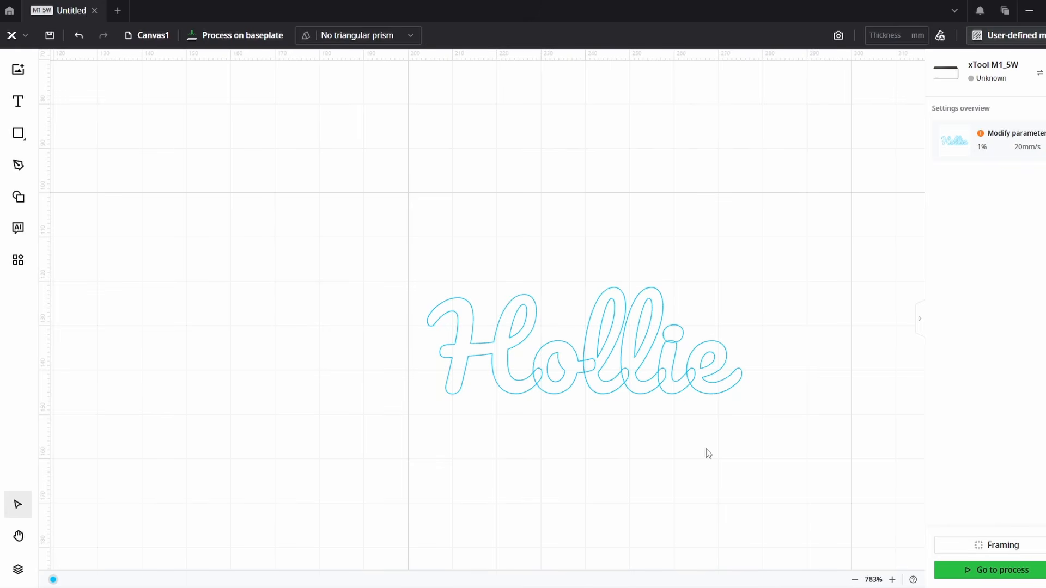
Unite all the overlapping letters and the dot into one shape and inspect the joined outline
drag(703, 440, 620, 367)
drag(705, 368, 351, 183)
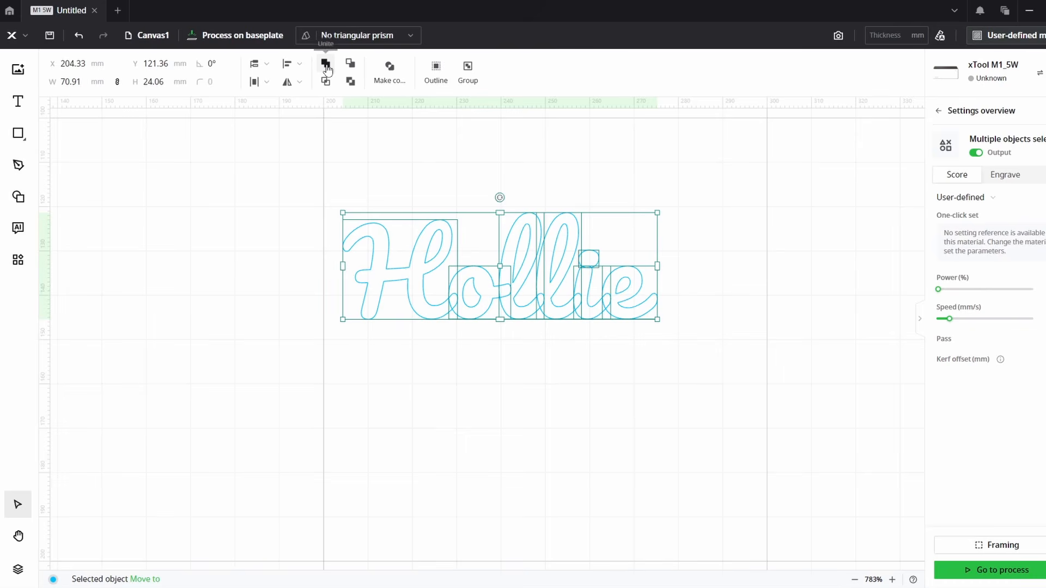
click(628, 364)
scroll(534, 283, up, 5)
drag(546, 287, 570, 284)
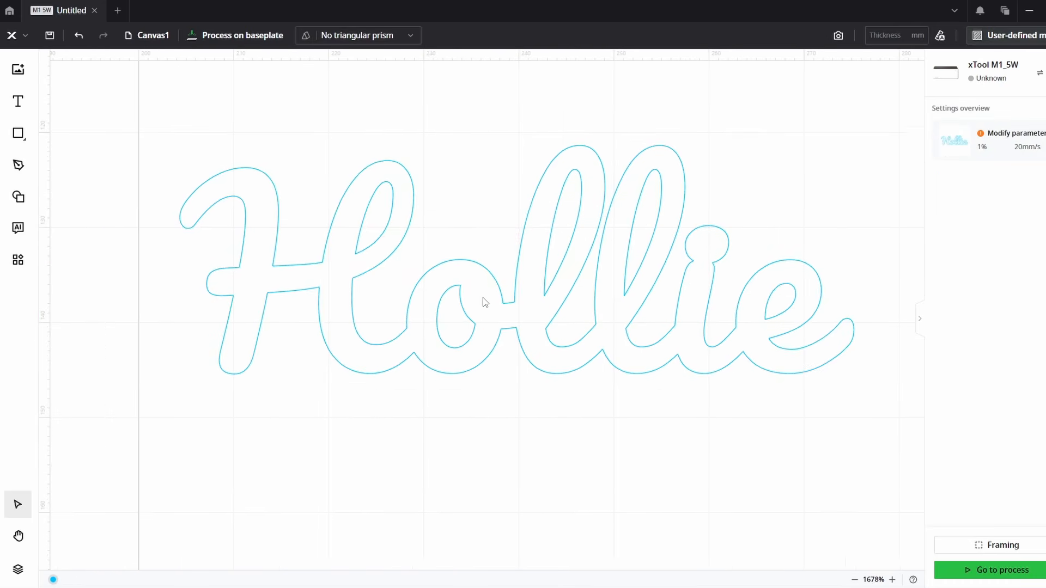
scroll(483, 299, down, 3)
click(698, 225)
Preview the united name as a filled Engrave object and return it to Score
drag(699, 225, 658, 321)
click(1005, 174)
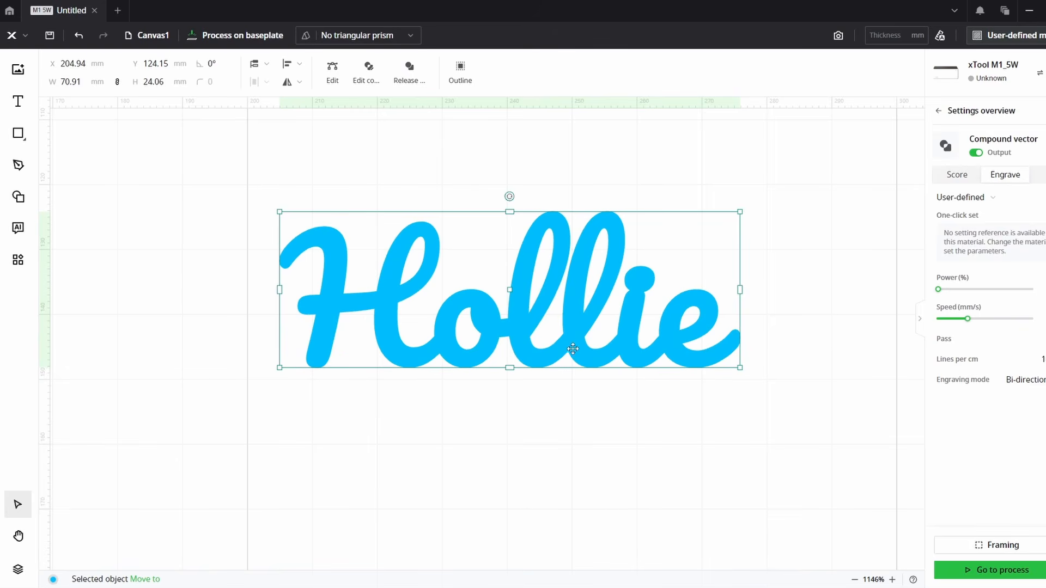
click(957, 175)
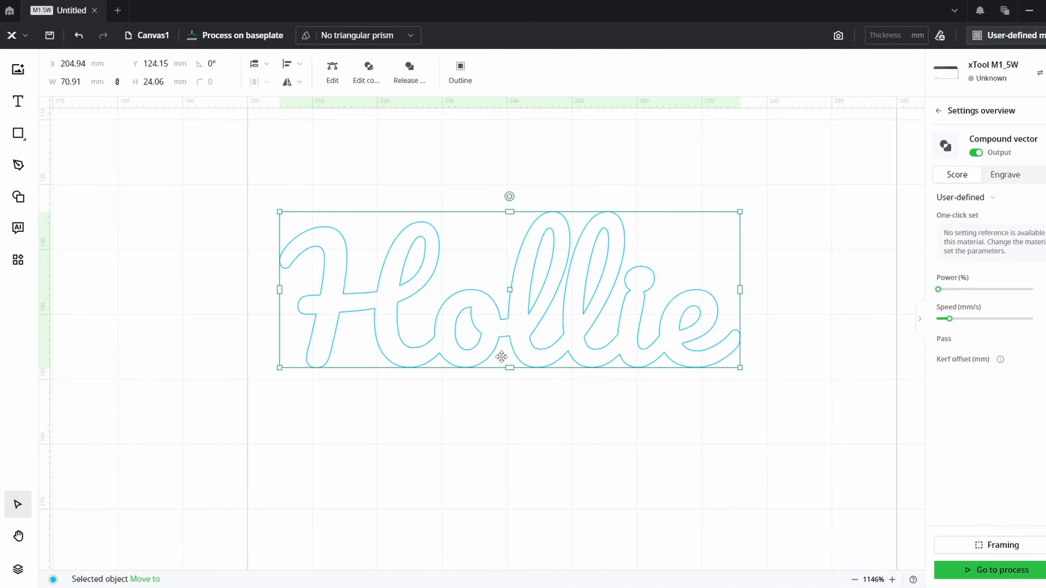
click(660, 389)
Move the united name to about X 205 mm, Y 118 mm and set its width to 200 mm with proportions locked
drag(728, 409, 648, 306)
scroll(545, 284, down, 3)
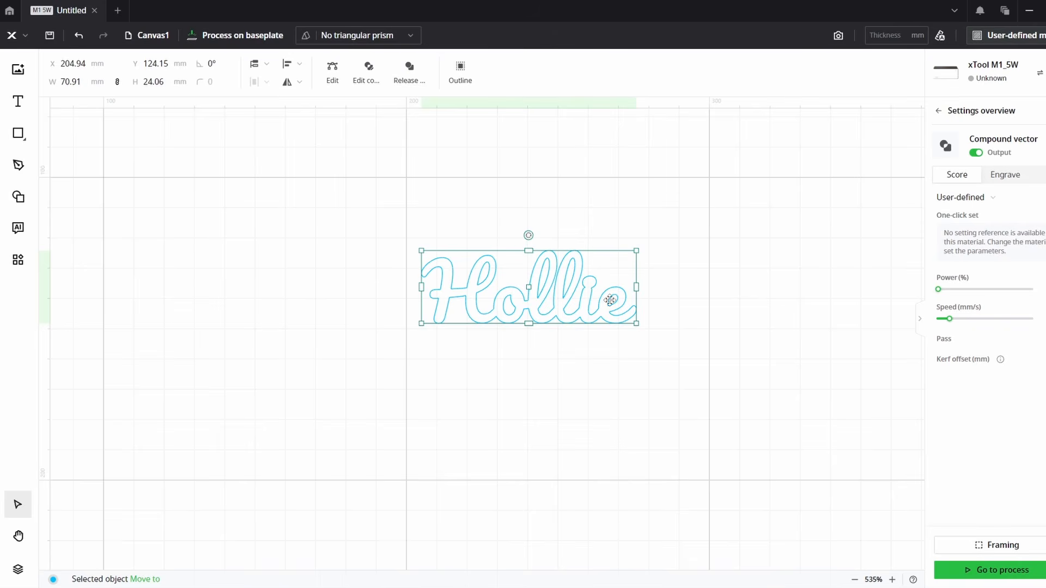
drag(611, 301, 609, 282)
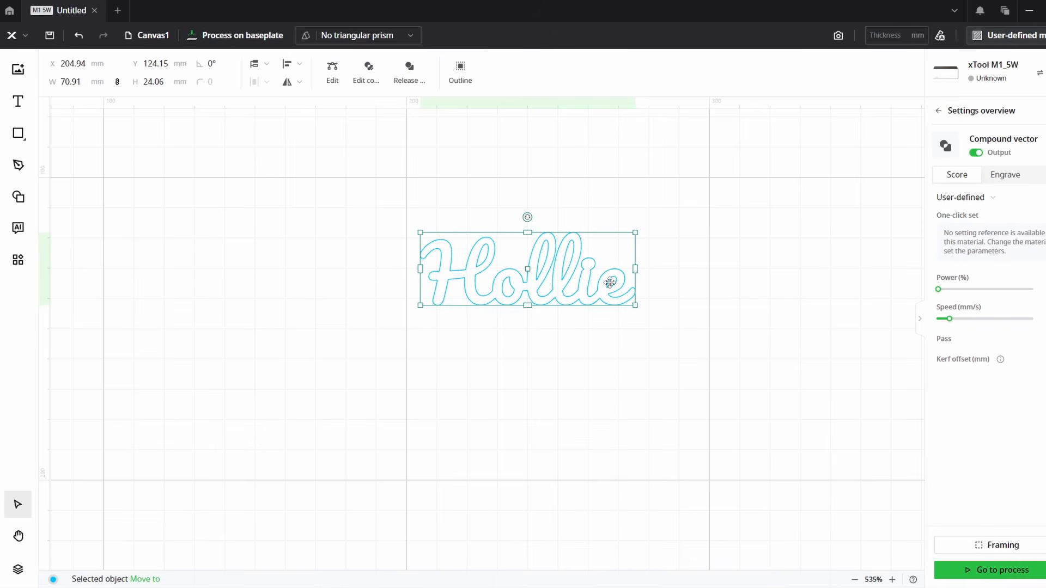
click(82, 82)
text(200)
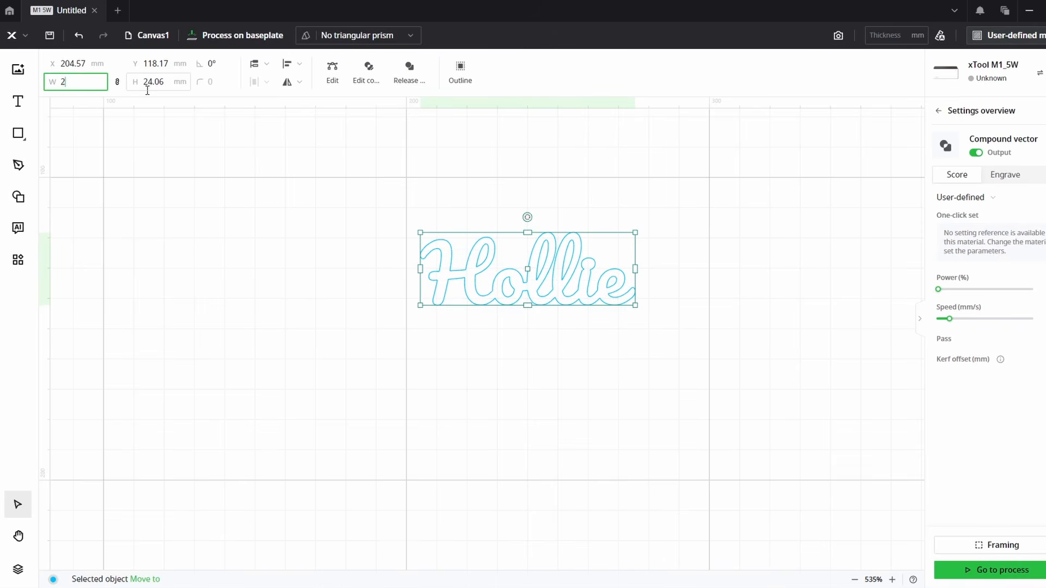
key(Return)
scroll(354, 267, down, 3)
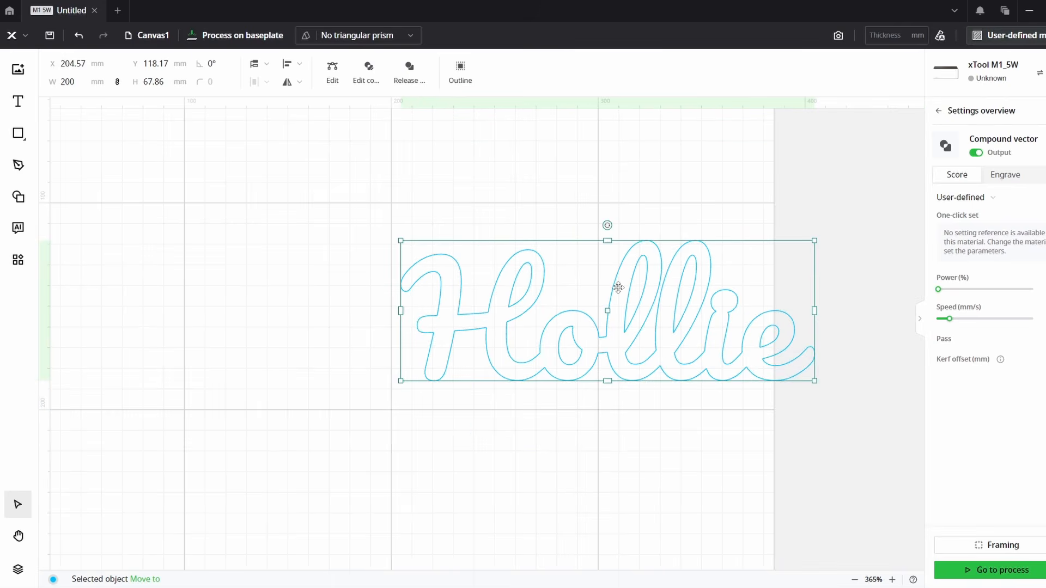
Move the united name to about X 101 mm, Y 110 mm and set its width to 60 mm
drag(668, 325, 469, 315)
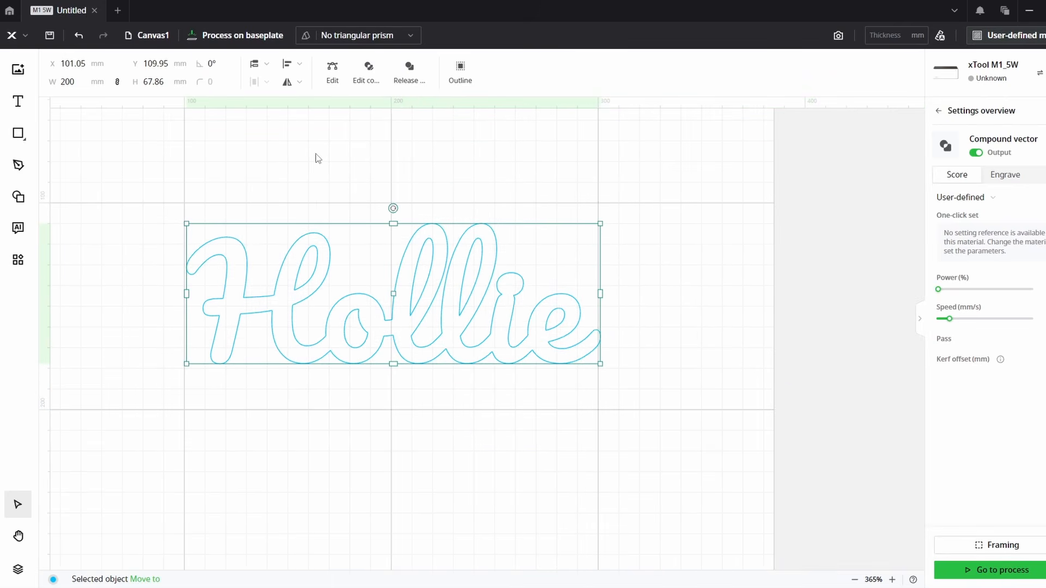
click(75, 82)
text(60)
key(Return)
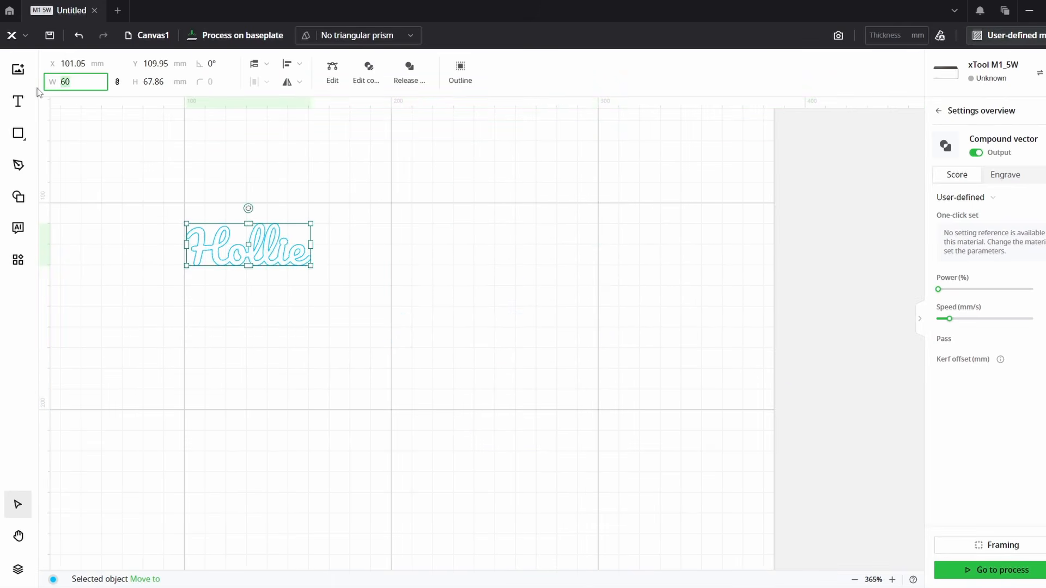
Move the resized name to about X 224 mm, Y 132 mm
drag(285, 254, 539, 301)
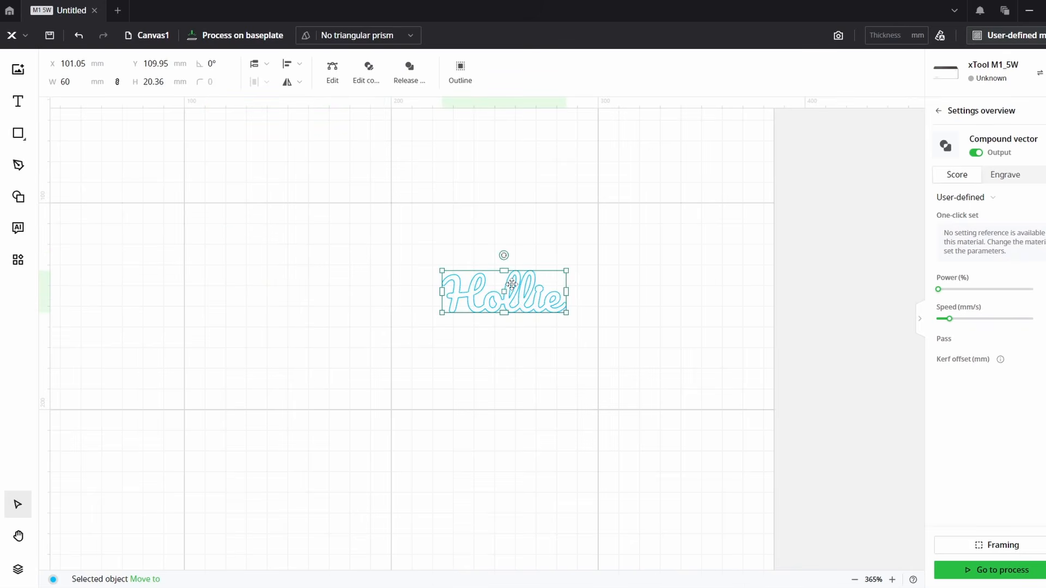
scroll(540, 300, up, 5)
key(alt+space)
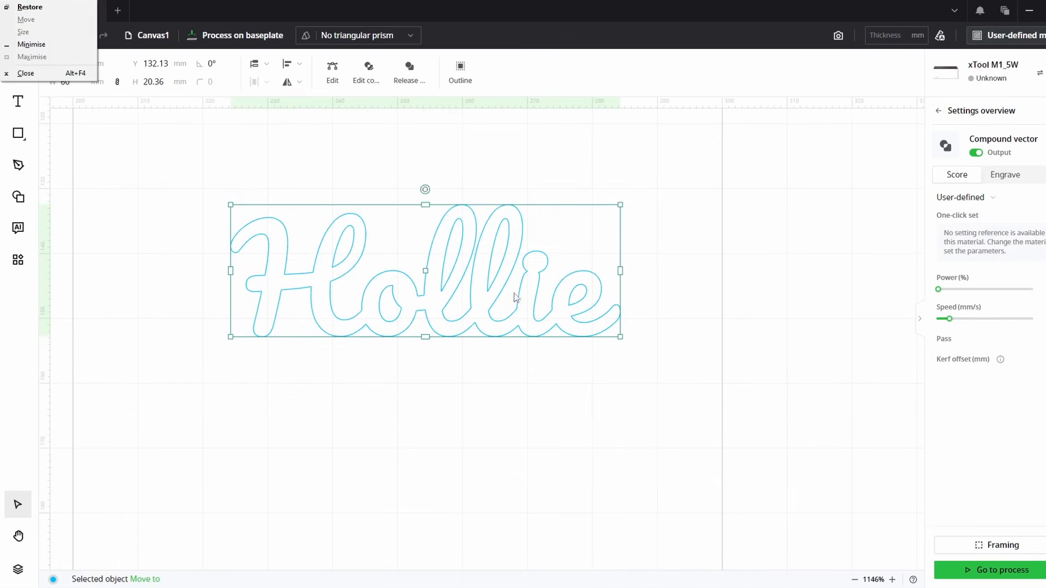
click(499, 275)
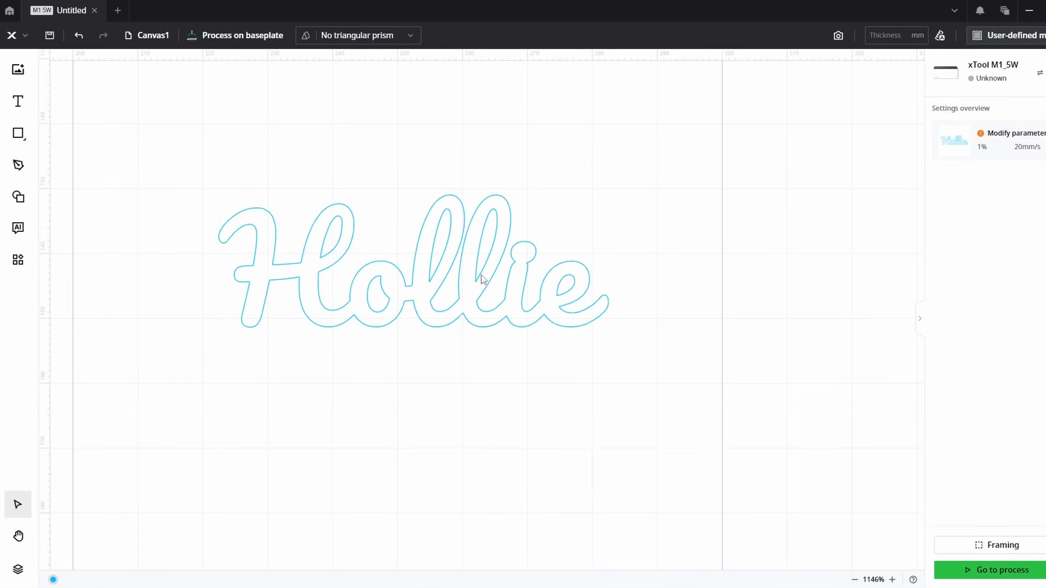
click(488, 274)
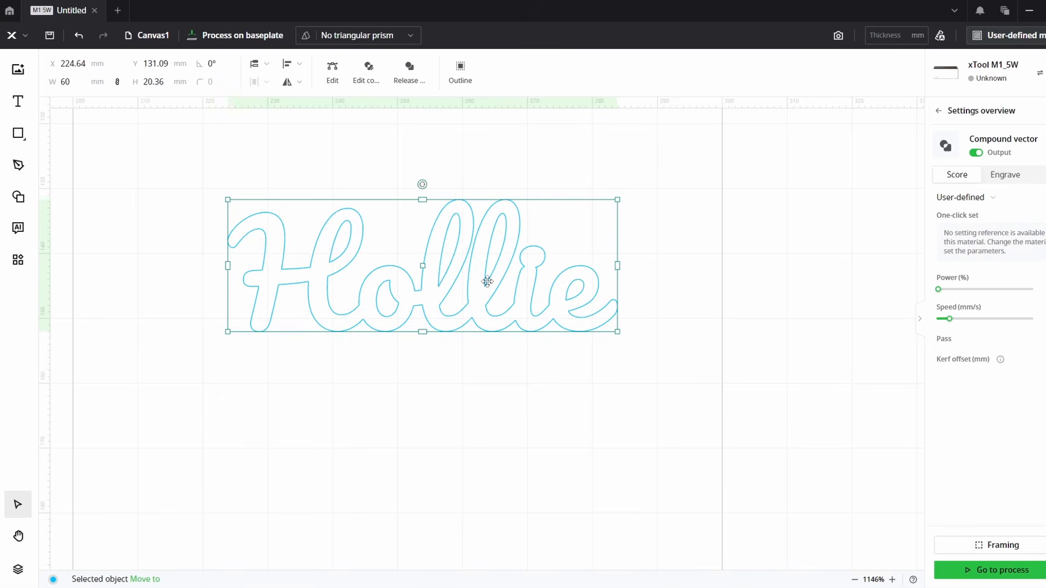
drag(493, 191, 532, 218)
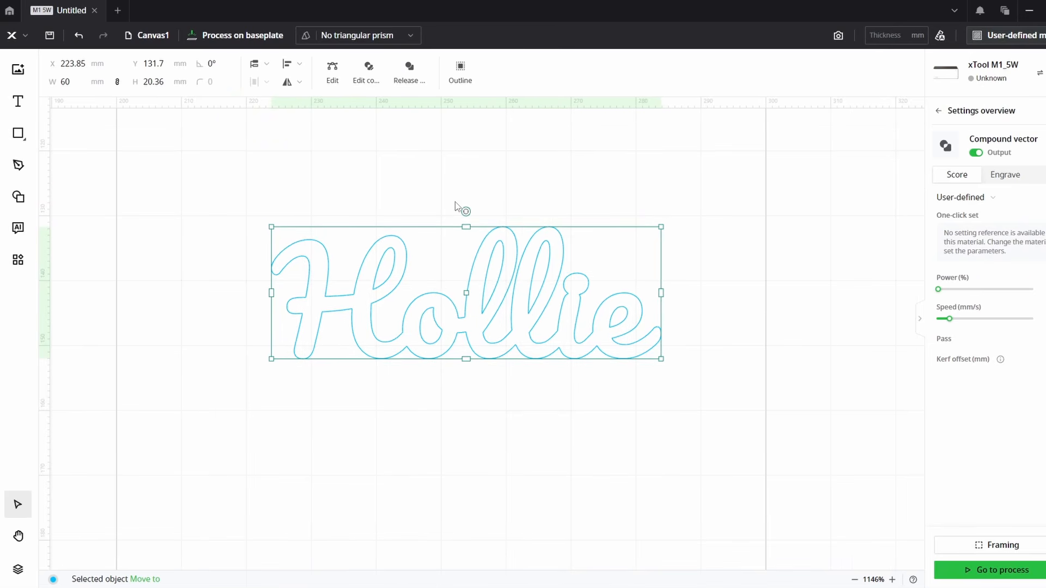
Create an outline around the name with a 2 mm offset distance
click(508, 188)
click(442, 264)
click(463, 73)
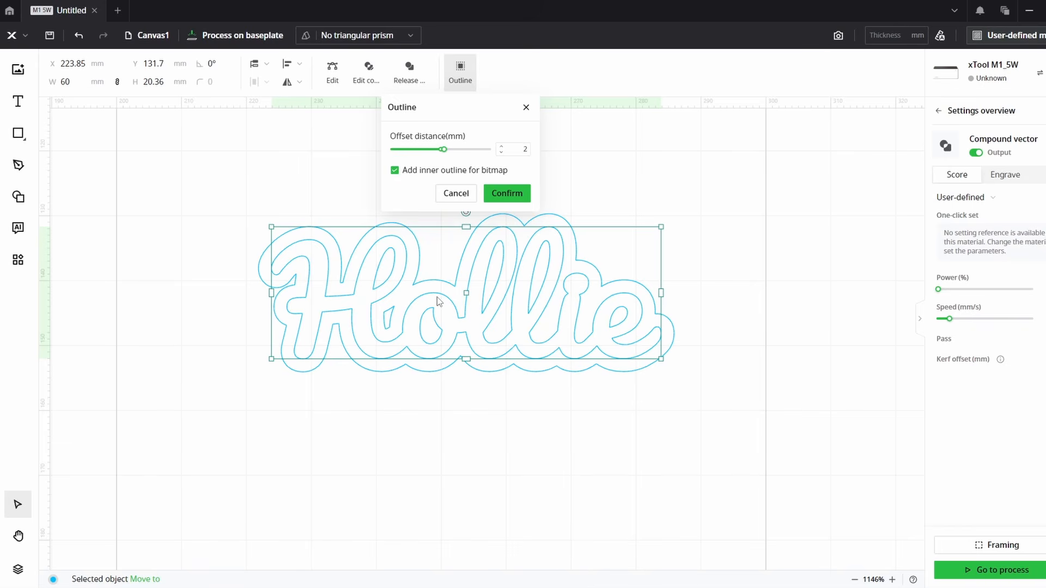
click(507, 194)
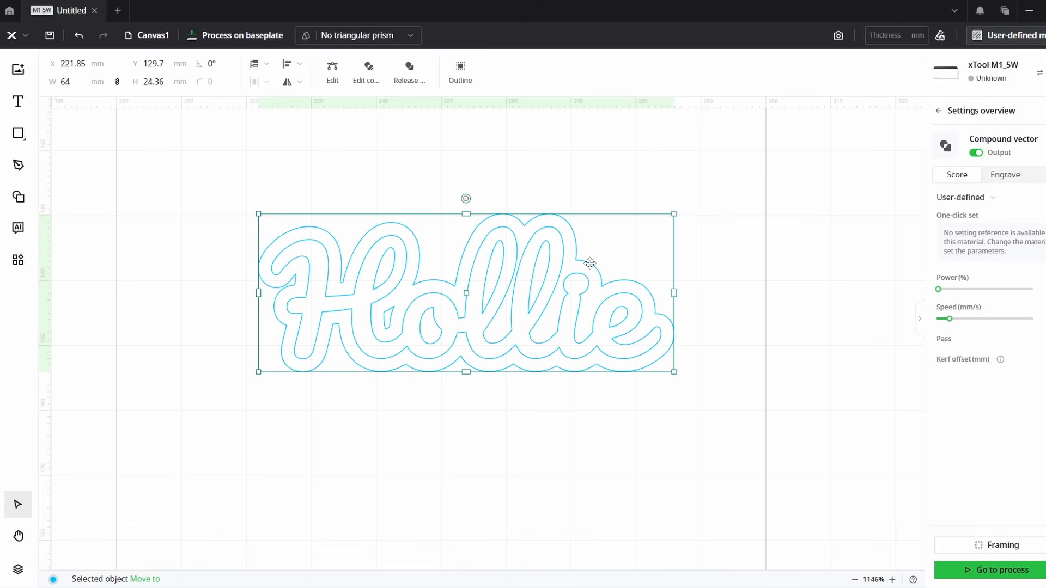
Move the offset outline below the name to view the two shapes apart, and undo the move
drag(590, 264, 583, 425)
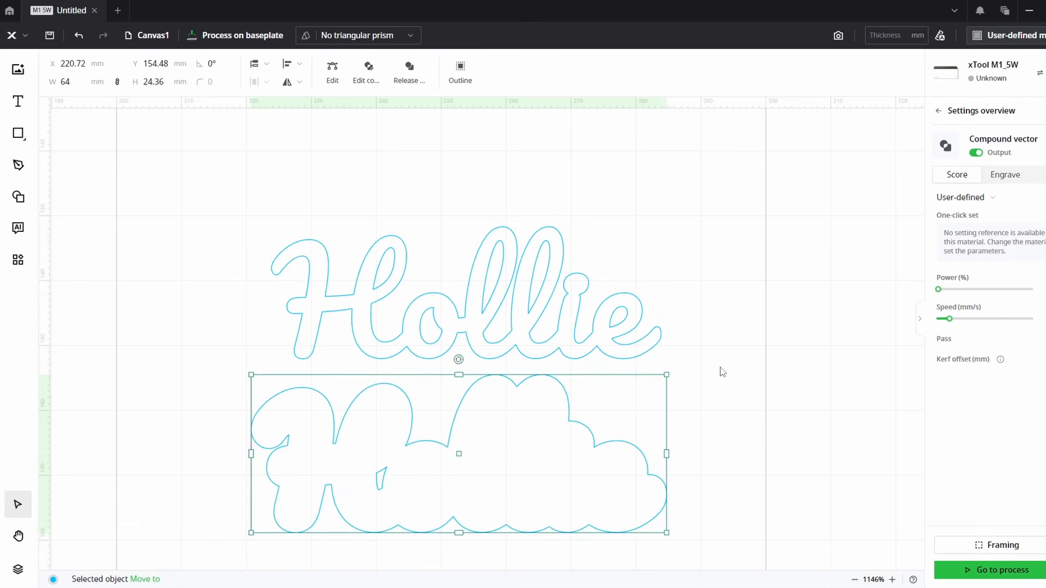
scroll(721, 372, down, 3)
click(721, 291)
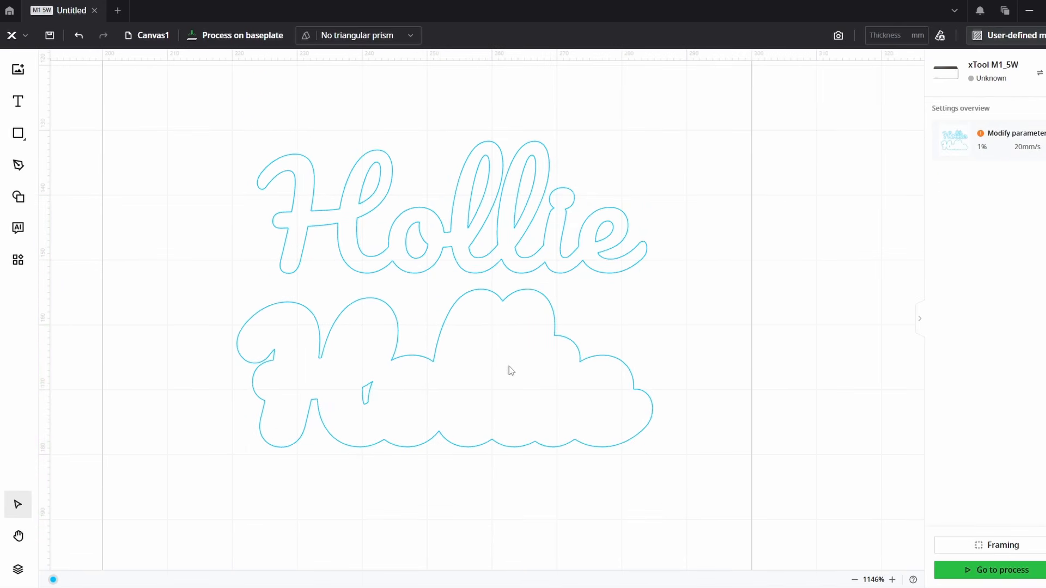
key(ctrl+z)
drag(480, 375, 526, 398)
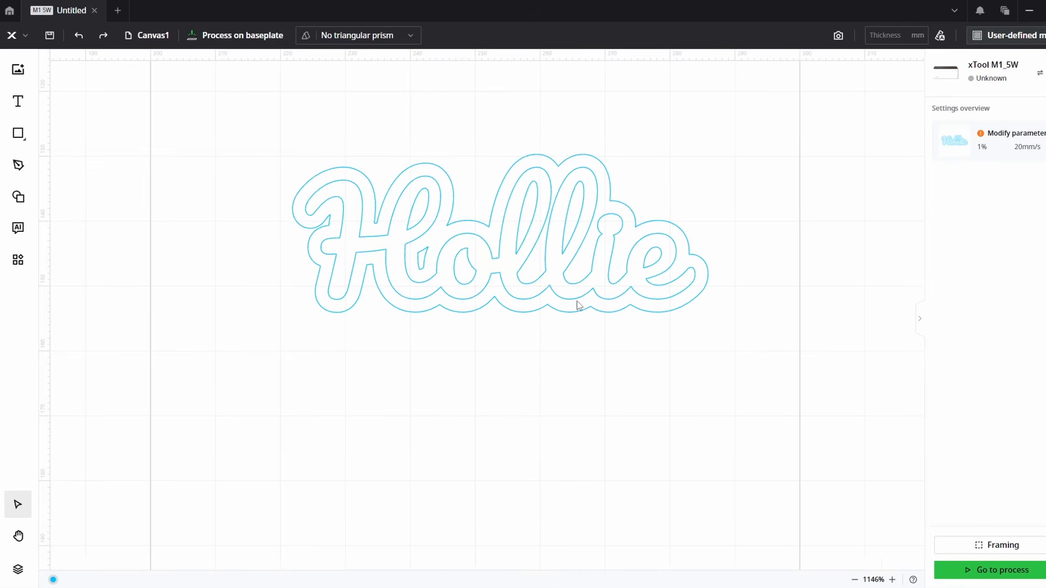
Preview the inner name as a filled Engrave object inside its outline and return it to Score
click(574, 245)
click(1006, 175)
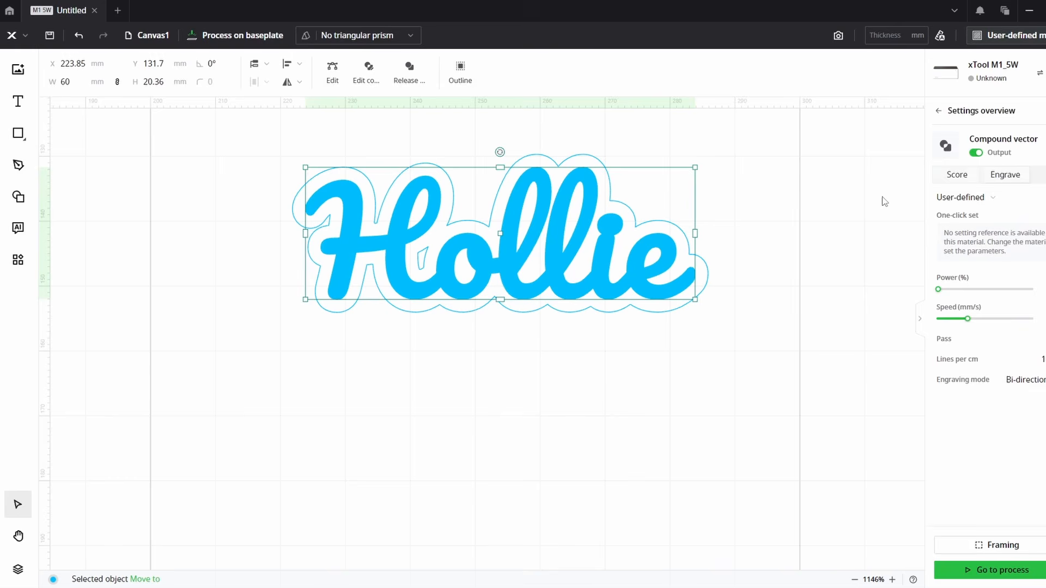
click(751, 189)
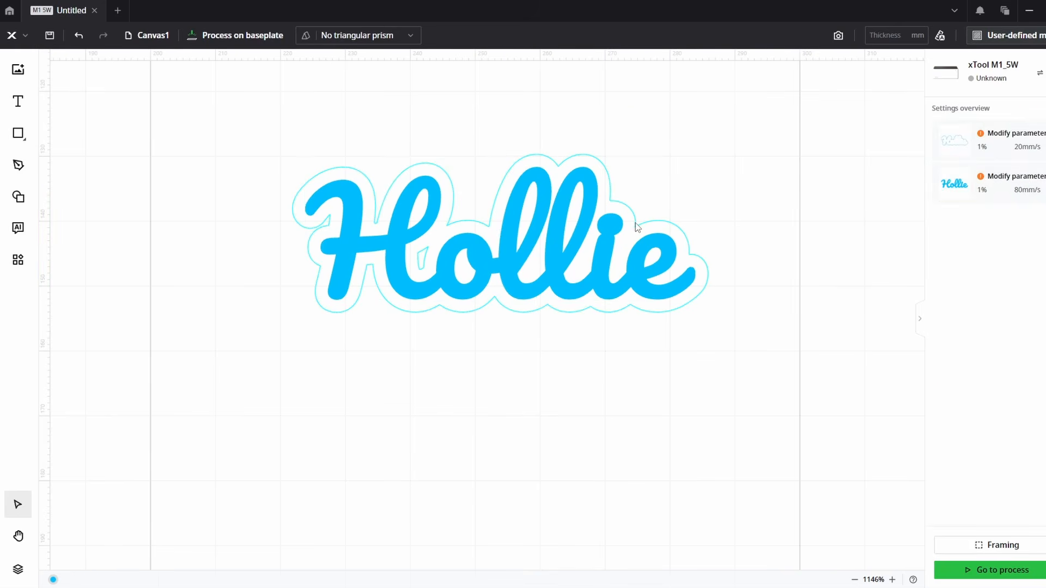
click(604, 247)
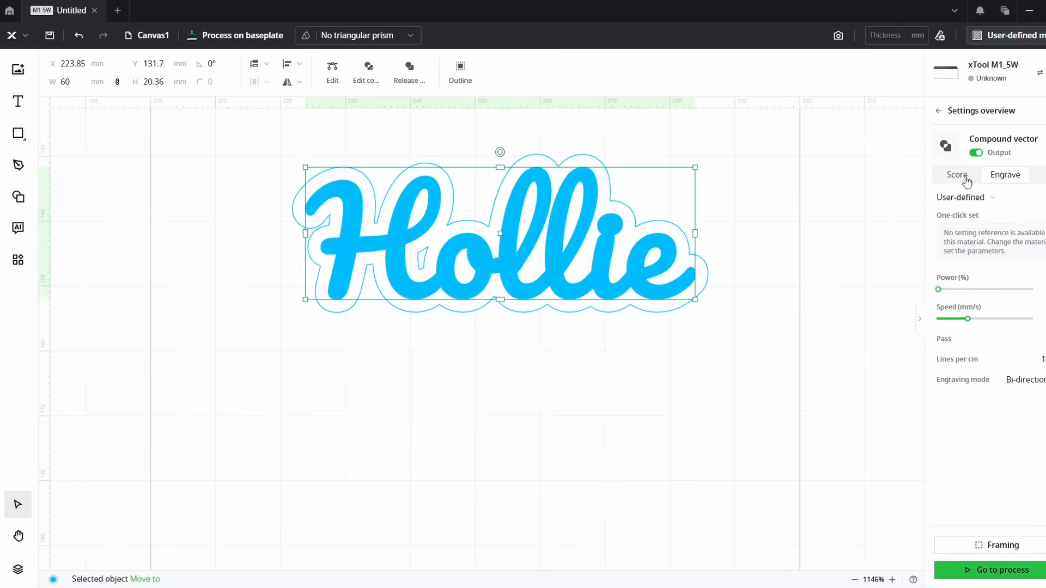
click(957, 174)
click(745, 208)
Move the name below its offset outline to view the shapes separately, and undo the move
drag(661, 236, 656, 411)
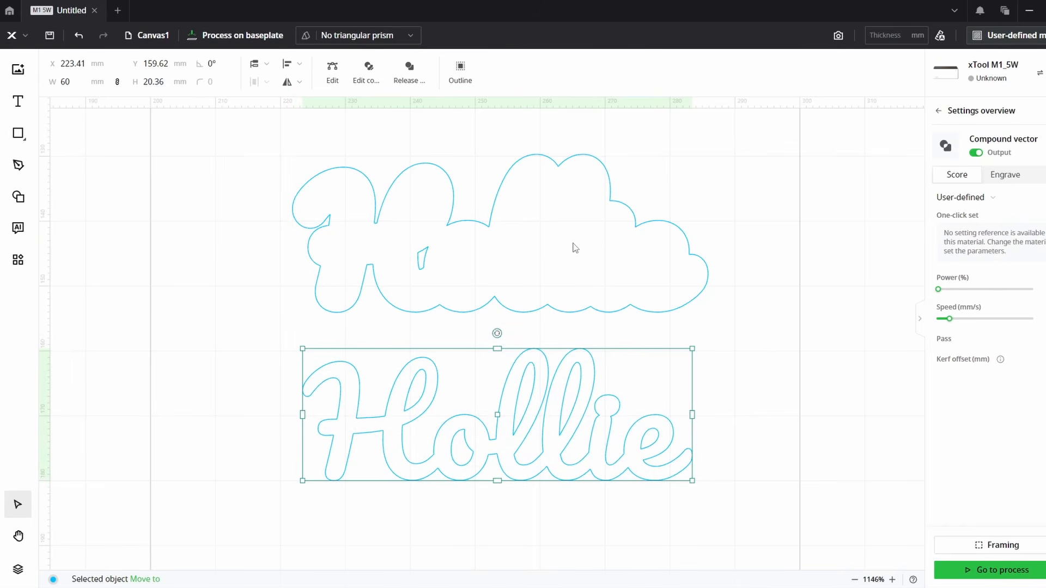
key(ctrl+z)
scroll(546, 346, up, 1)
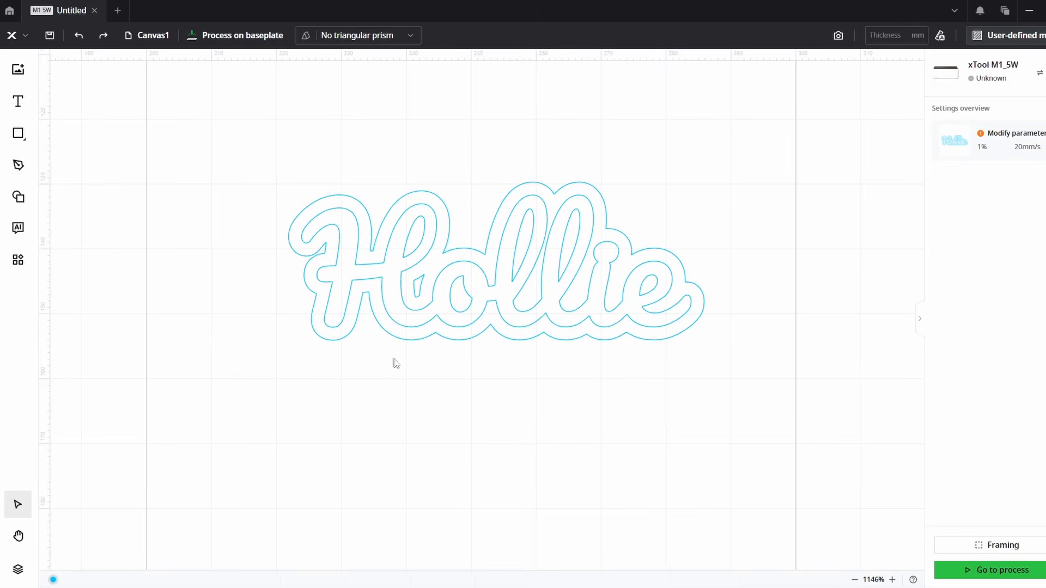
Draw a small circle beside the start of the name at about X 215 mm, Y 142 mm and size it to 4 mm
click(18, 134)
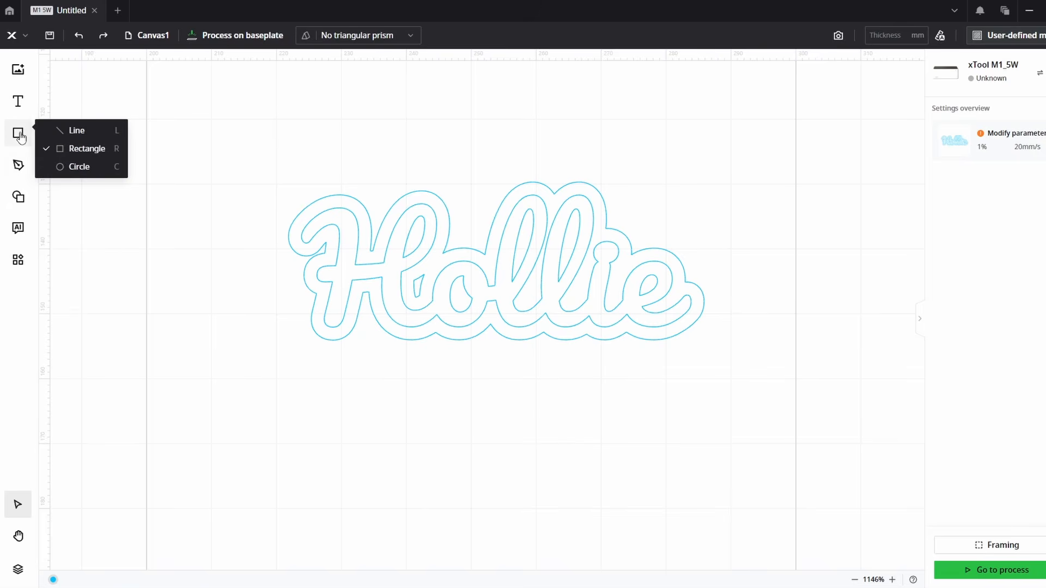
click(74, 168)
drag(247, 263, 267, 285)
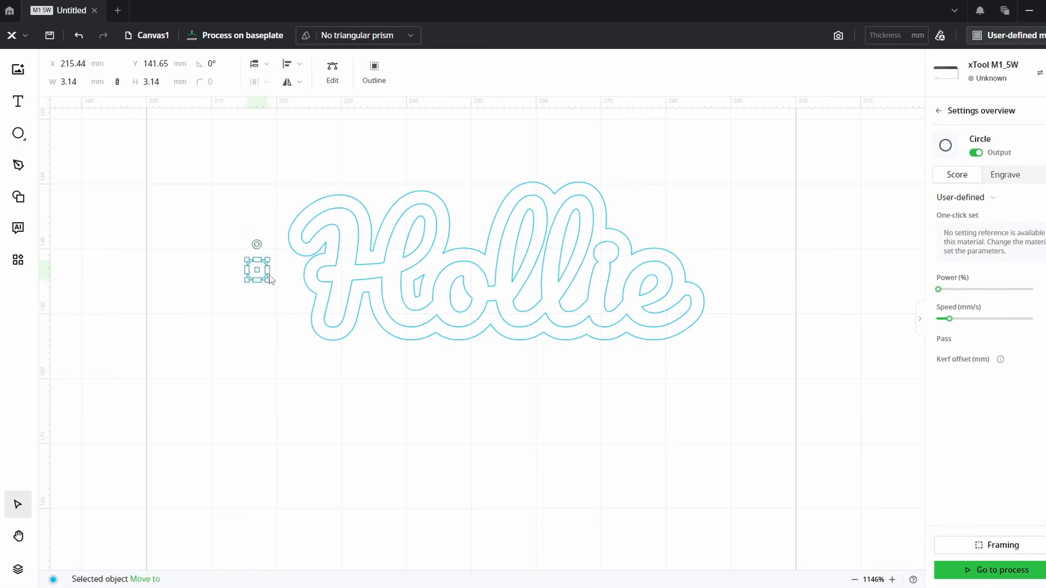
click(46, 83)
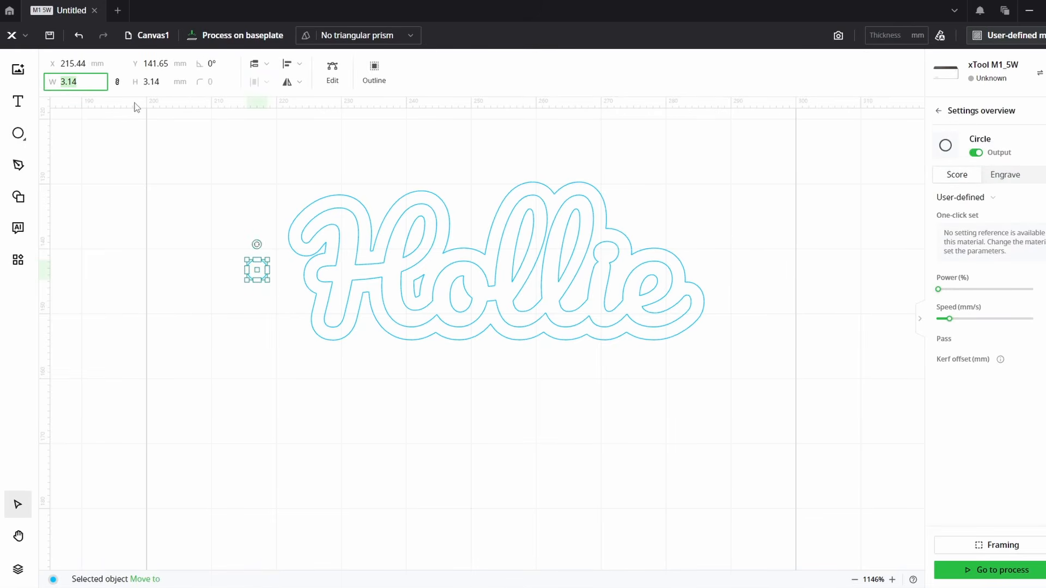
key(Return)
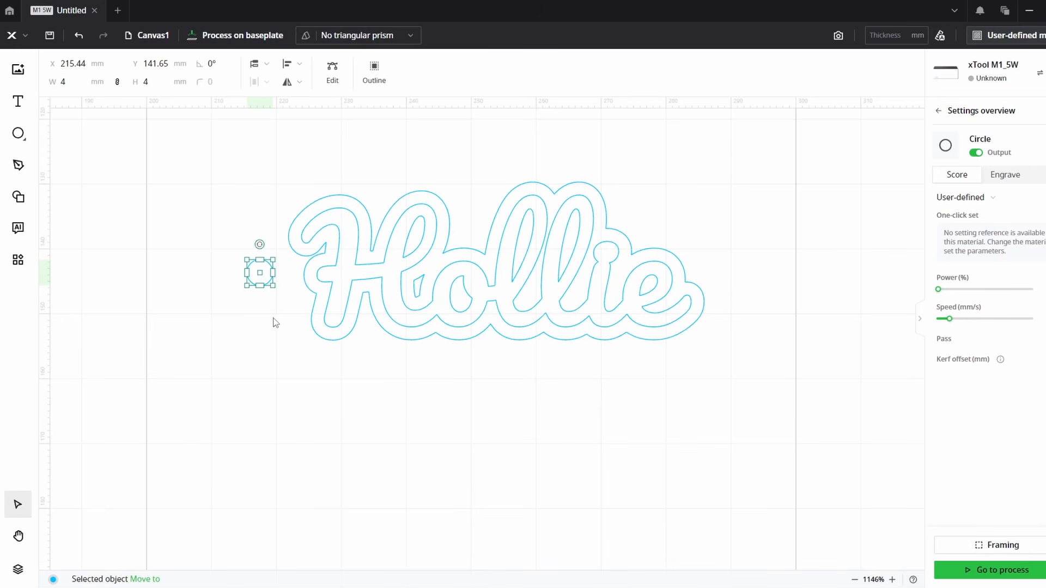
Create an outline around the 4 mm circle with a 2 mm offset distance
click(262, 299)
click(265, 280)
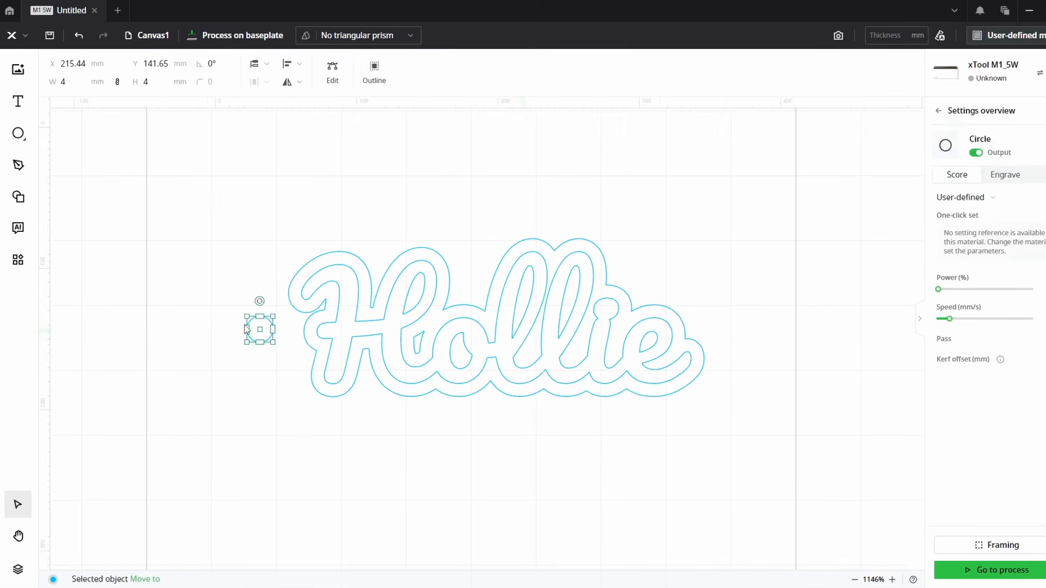
click(383, 72)
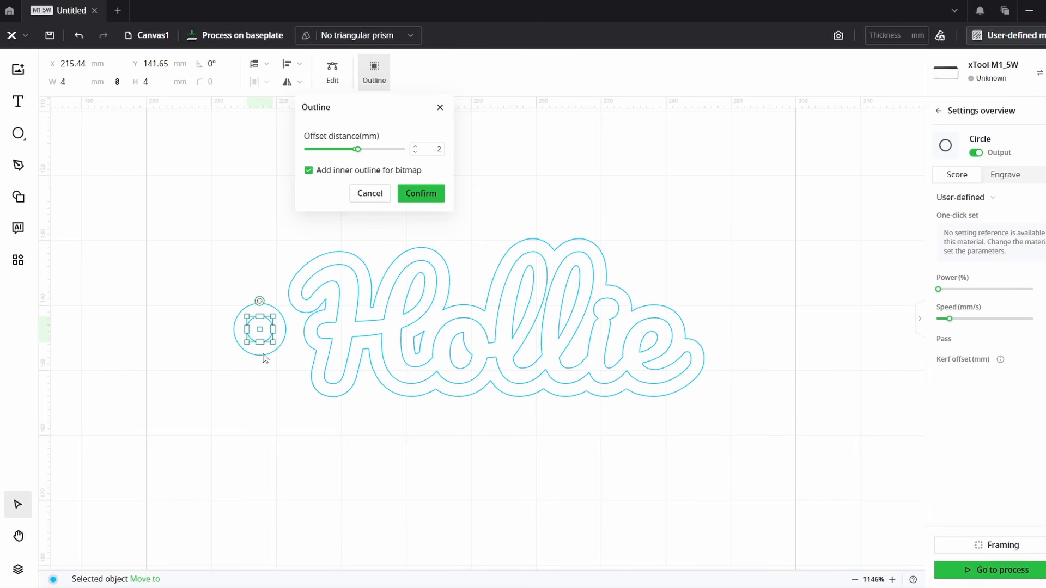
click(420, 194)
Combine the small circle and its outline into one compound ring
drag(267, 412, 213, 297)
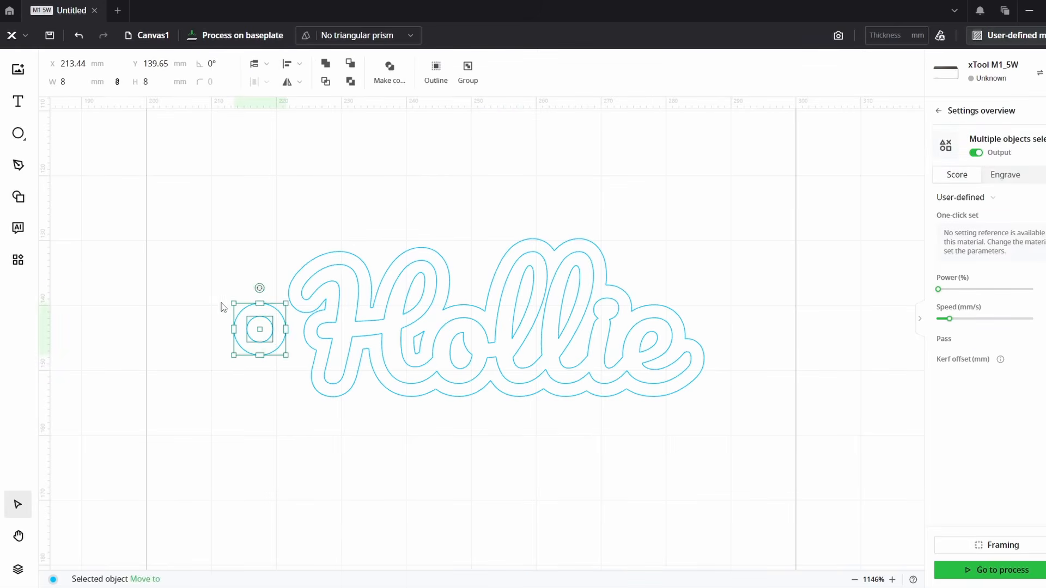
click(388, 66)
click(423, 179)
Move the ring to about X 218 mm, Y 139 mm so its outer edge overlaps the name's offset outline beside the first letter
scroll(283, 319, up, 5)
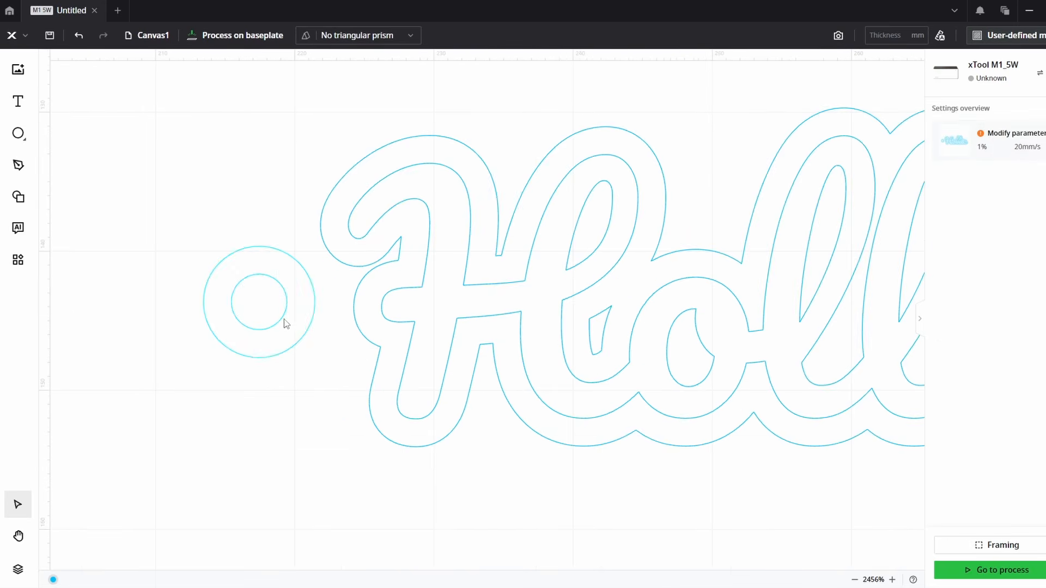
drag(285, 296, 348, 280)
scroll(338, 297, up, 5)
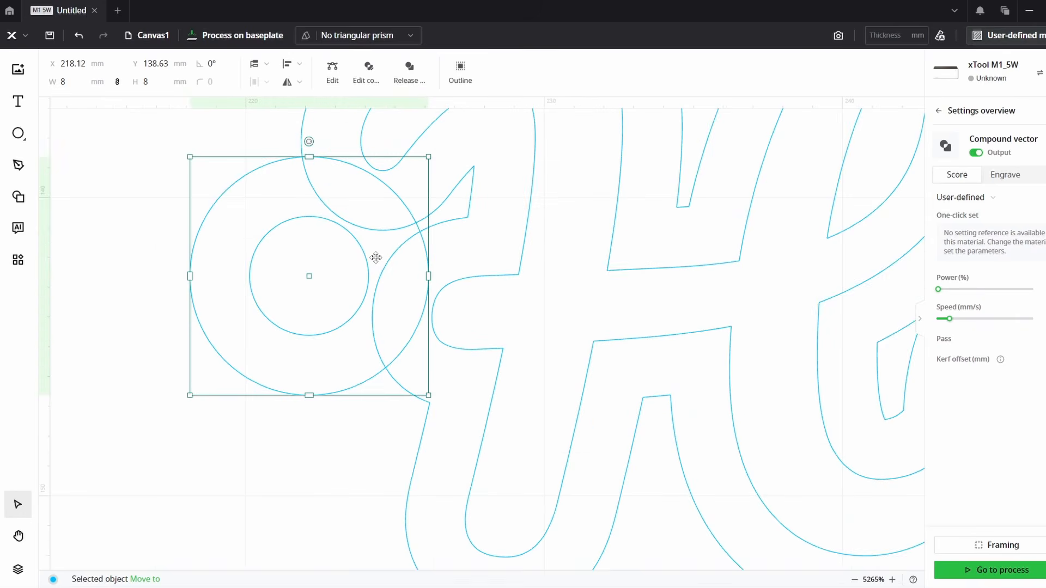
drag(366, 256, 370, 257)
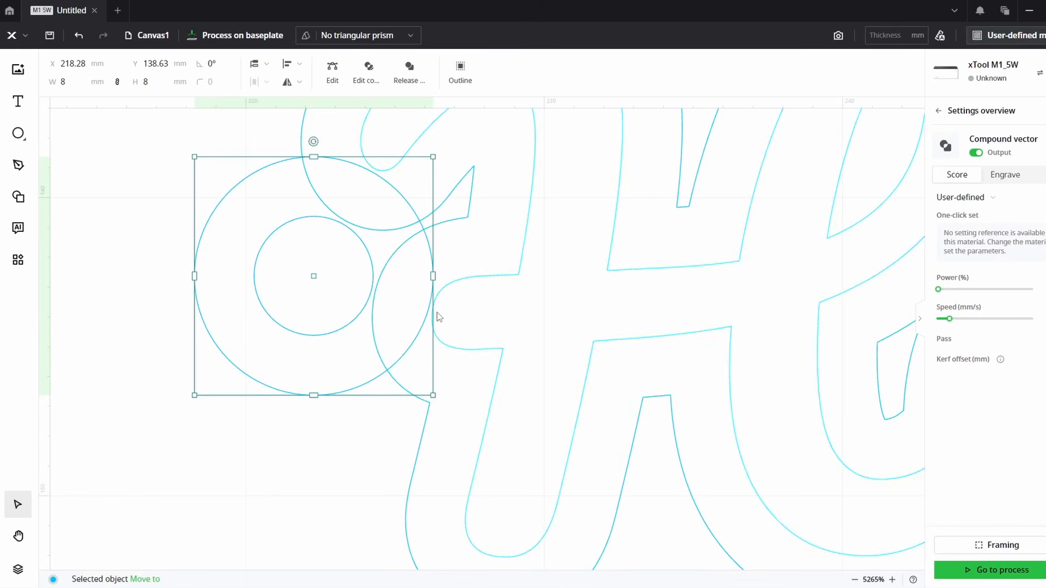
Unite the ring with the name's offset outline to form a single keyring base
scroll(343, 331, down, 5)
click(317, 382)
drag(319, 386, 359, 358)
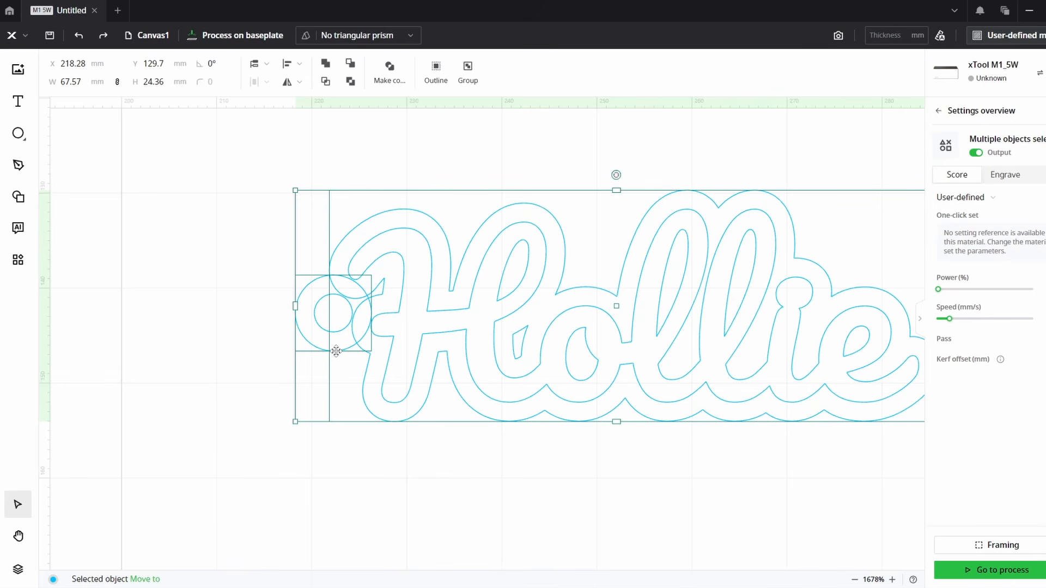
click(325, 65)
scroll(373, 292, down, 2)
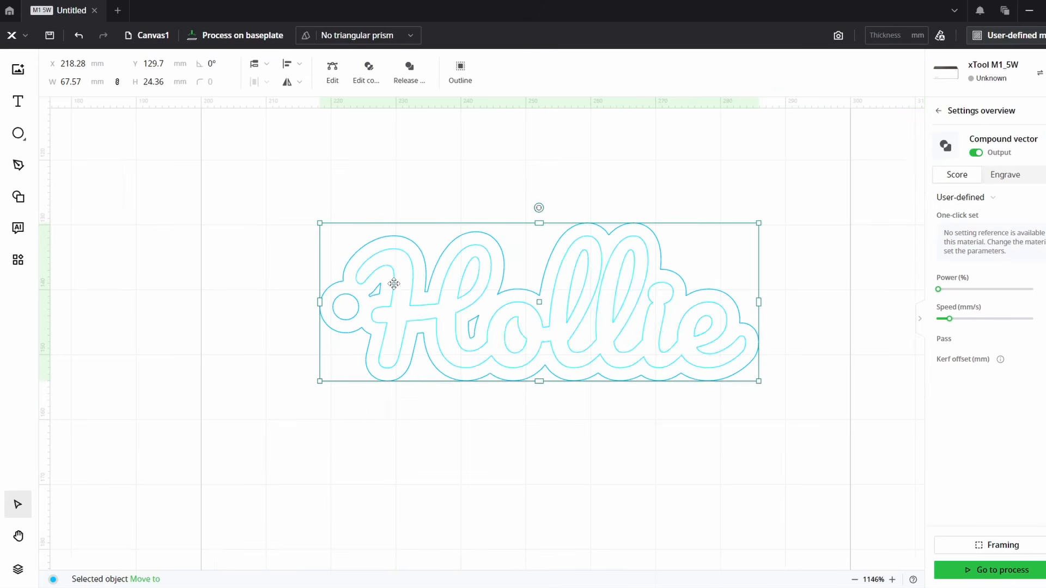
Move the inner name out of the keyring base to just above it and inspect both pieces separately
click(705, 476)
drag(642, 439, 561, 367)
scroll(561, 367, down, 2)
click(536, 306)
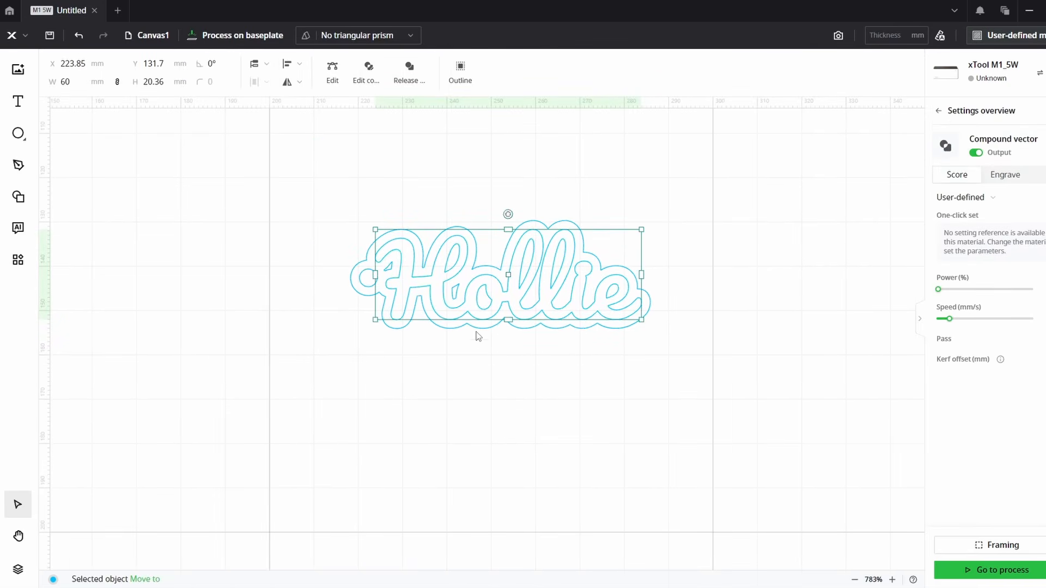
drag(500, 309, 505, 185)
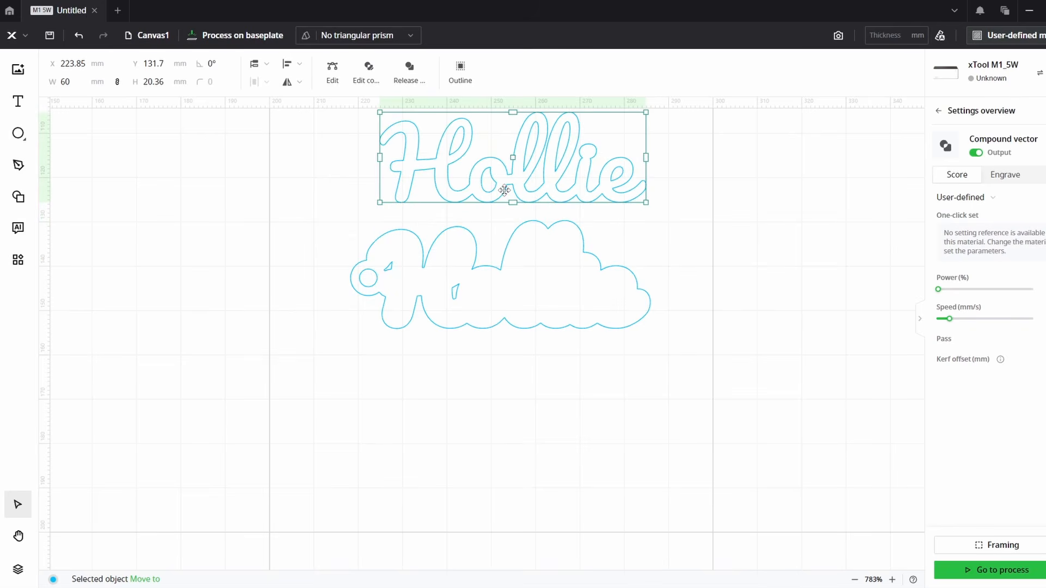
click(518, 366)
drag(520, 363, 497, 414)
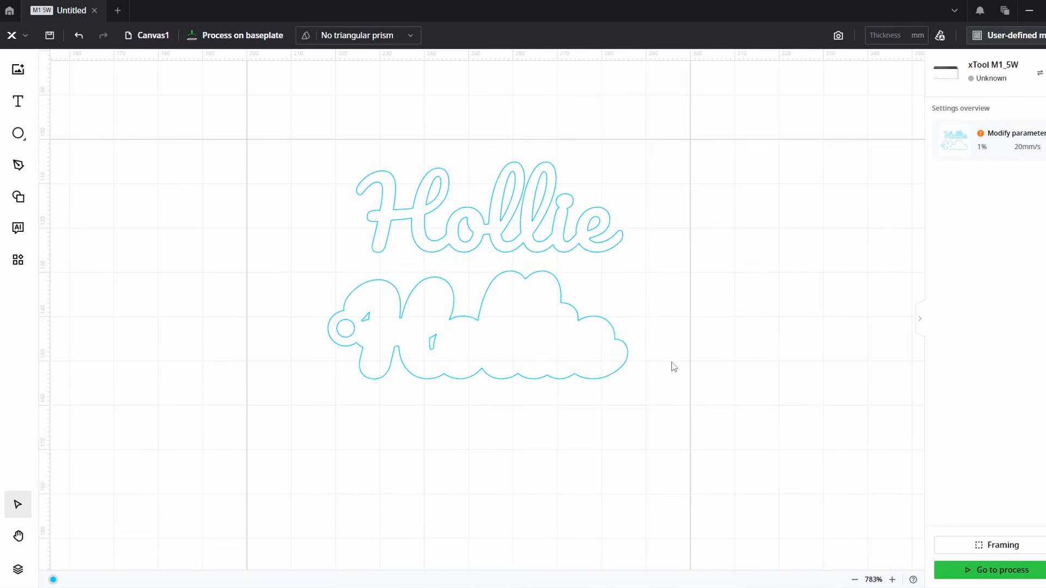
scroll(615, 305, up, 3)
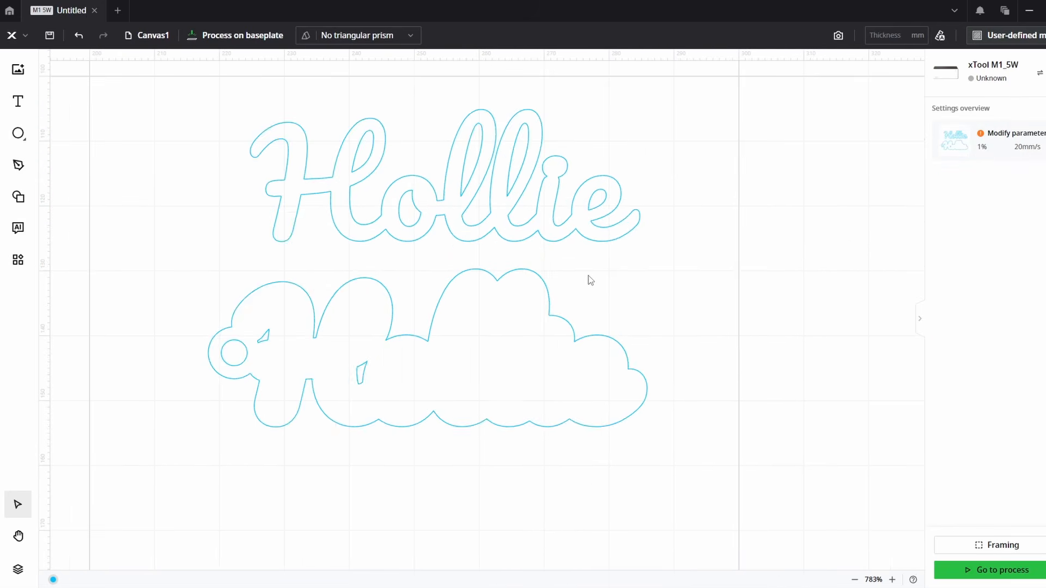
scroll(627, 308, up, 1)
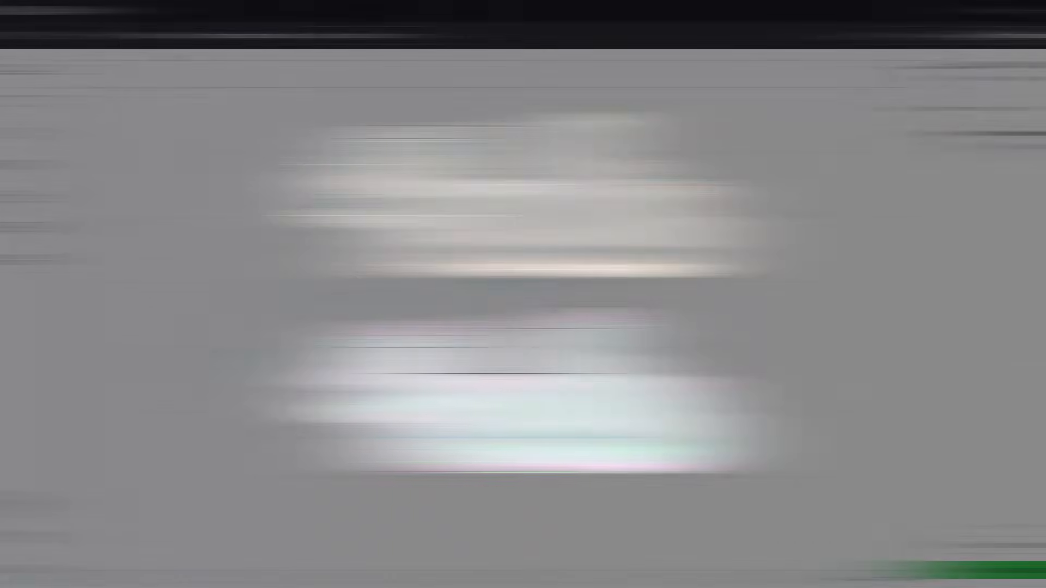